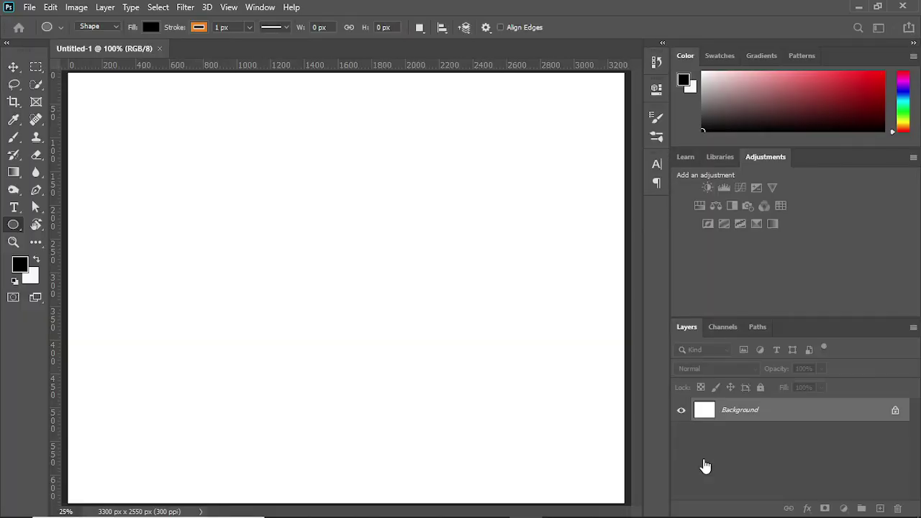
- Crop the blank canvas to about 3300 by 2298 px by trimming its height
{"action": "scroll", "coordinate": [295, 353], "scroll_direction": "down", "scroll_amount": 2}
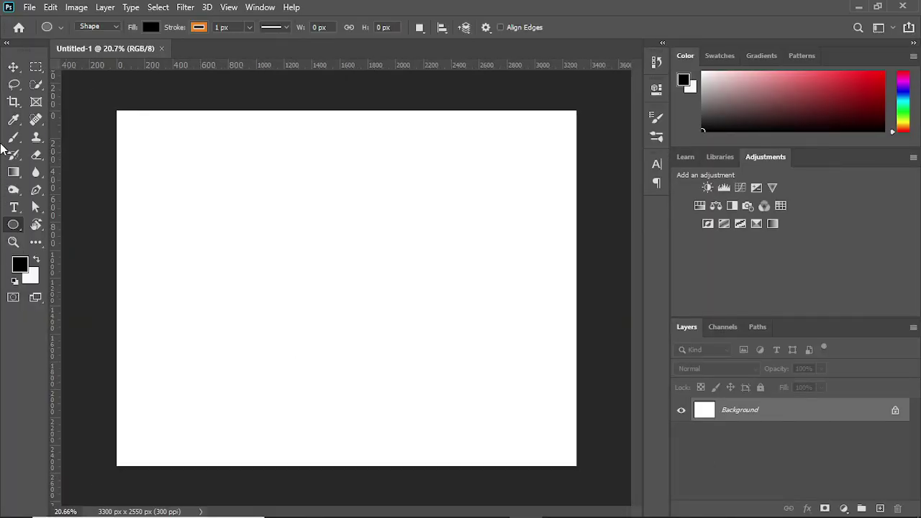
{"action": "left_click", "coordinate": [13, 102]}
{"action": "left_click_drag", "start_coordinate": [353, 110], "coordinate": [353, 144]}
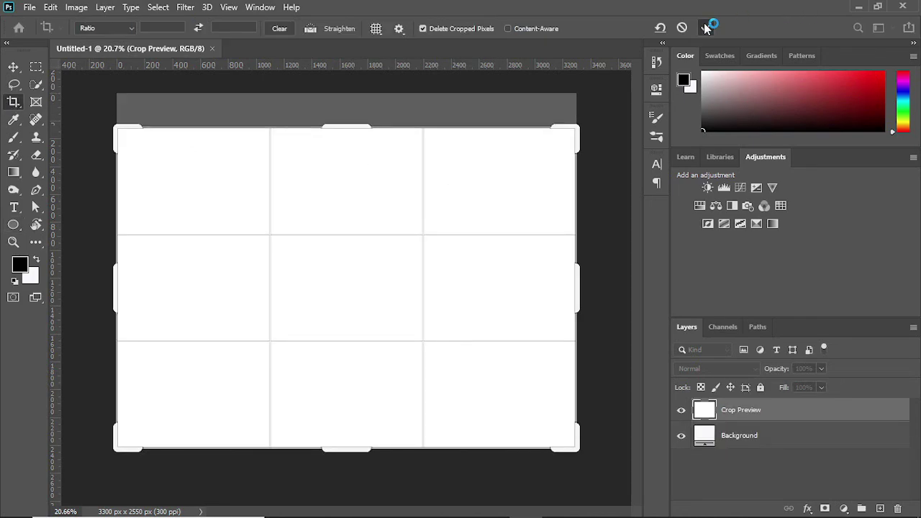
{"action": "left_click", "coordinate": [707, 27]}
- Add a new layer above the background, fill it with a near-black grey, and lock it
{"action": "left_click", "coordinate": [861, 509]}
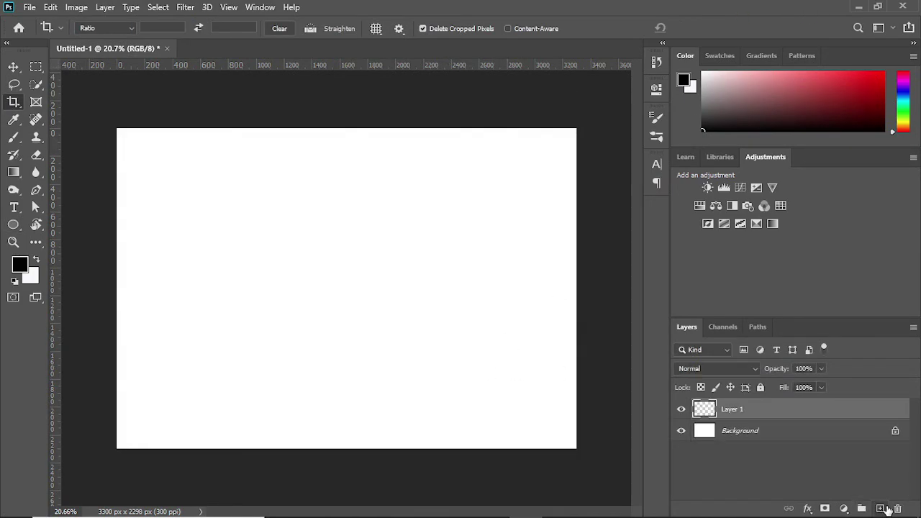
{"action": "key", "text": "alt+BackSpace"}
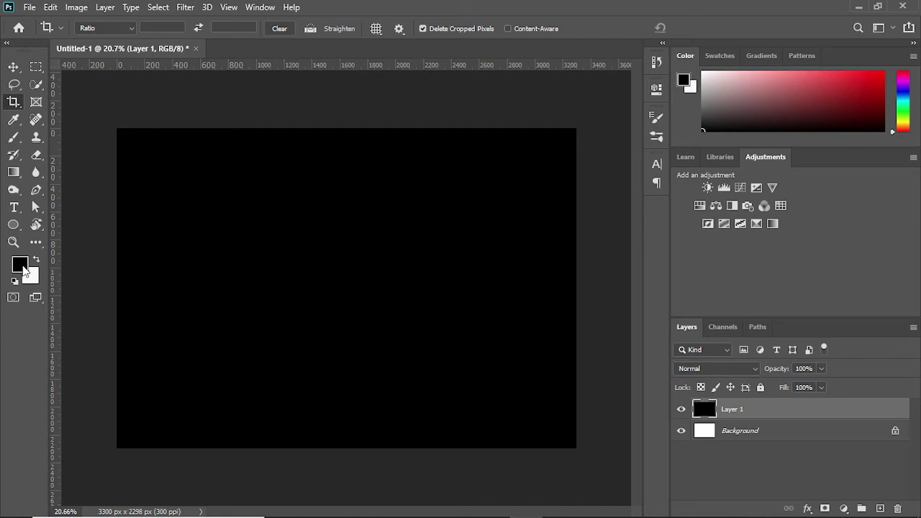
{"action": "left_click", "coordinate": [23, 268]}
{"action": "left_click", "coordinate": [526, 372]}
{"action": "left_click", "coordinate": [837, 206]}
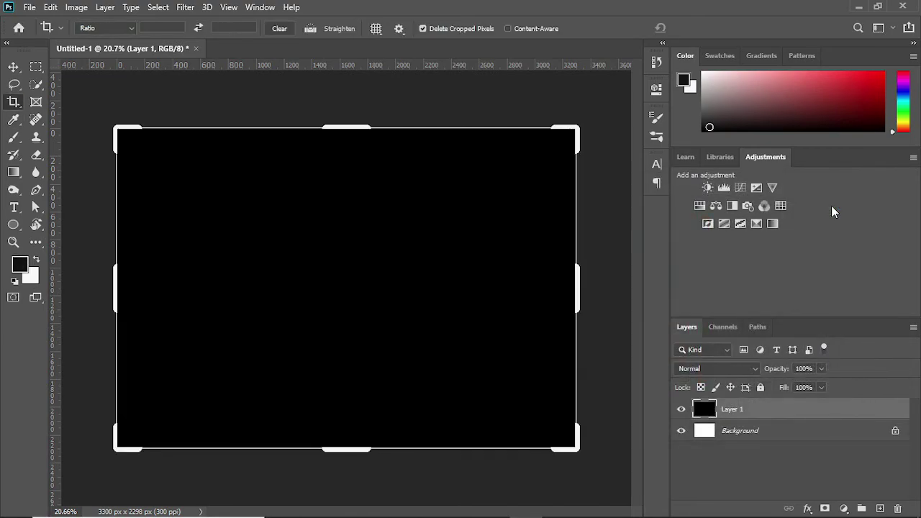
{"action": "key", "text": "alt+BackSpace"}
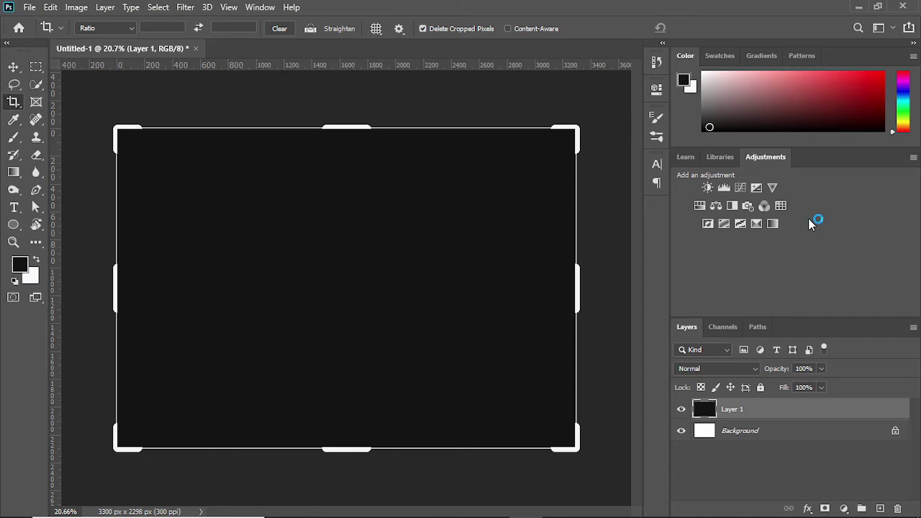
{"action": "left_click", "coordinate": [13, 224]}
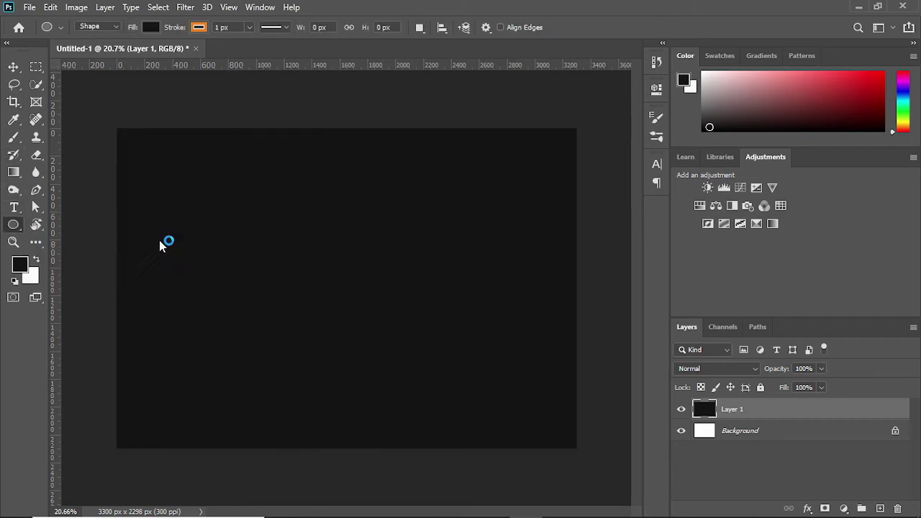
{"action": "left_click", "coordinate": [760, 387]}
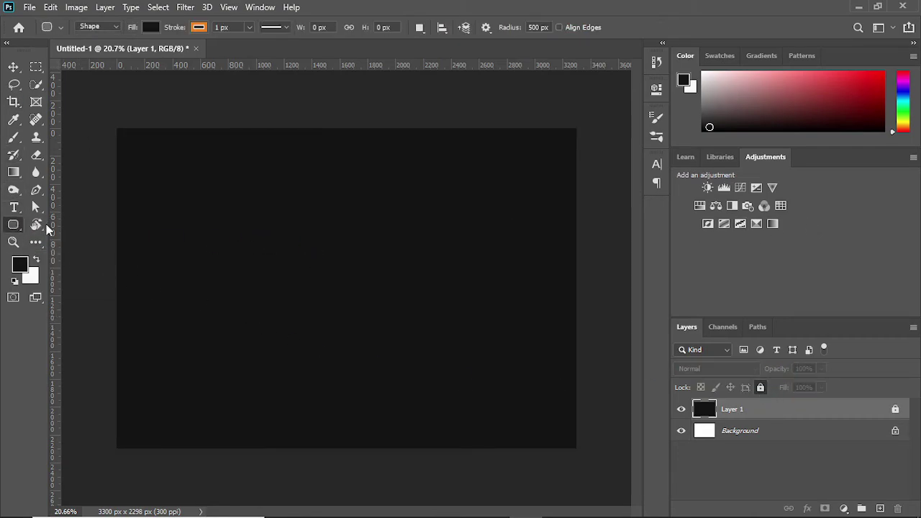
- Draw a circle about 1911 px in diameter with the Ellipse tool and fill it with white (ffffff)
{"action": "right_click", "coordinate": [13, 224]}
{"action": "left_click", "coordinate": [79, 250]}
{"action": "left_click_drag", "start_coordinate": [245, 181], "coordinate": [527, 447]}
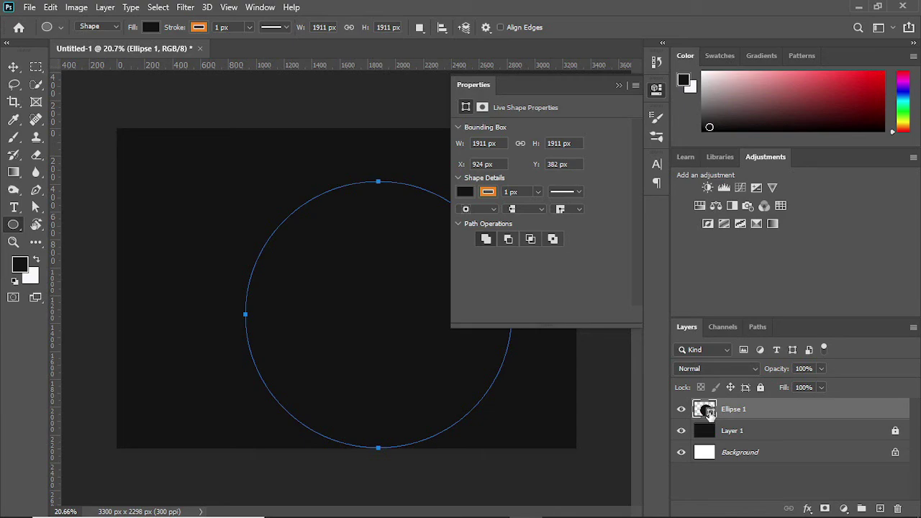
{"action": "double_click", "coordinate": [709, 411]}
{"action": "type", "text": "ffffff"}
{"action": "left_click", "coordinate": [823, 206]}
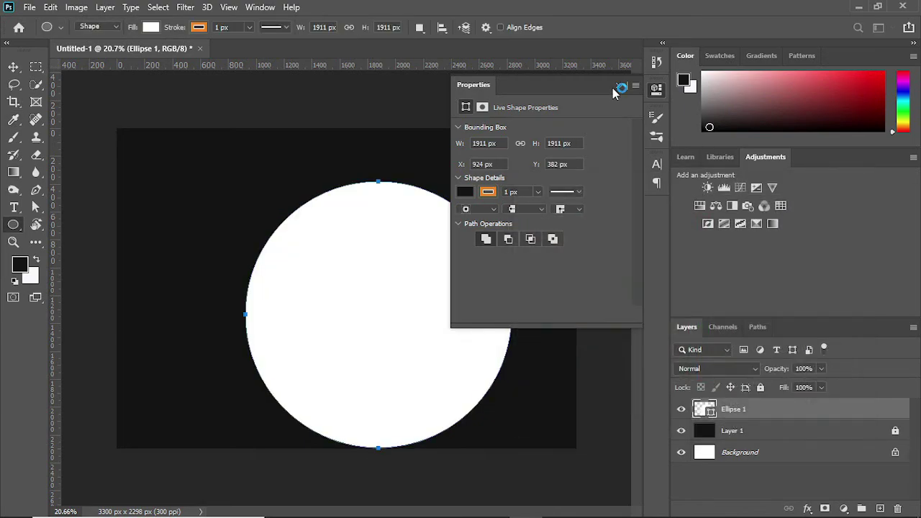
{"action": "left_click", "coordinate": [614, 87]}
- Move the white circle to the centre of the canvas
{"action": "left_click", "coordinate": [14, 66]}
{"action": "left_click_drag", "start_coordinate": [436, 318], "coordinate": [409, 286]}
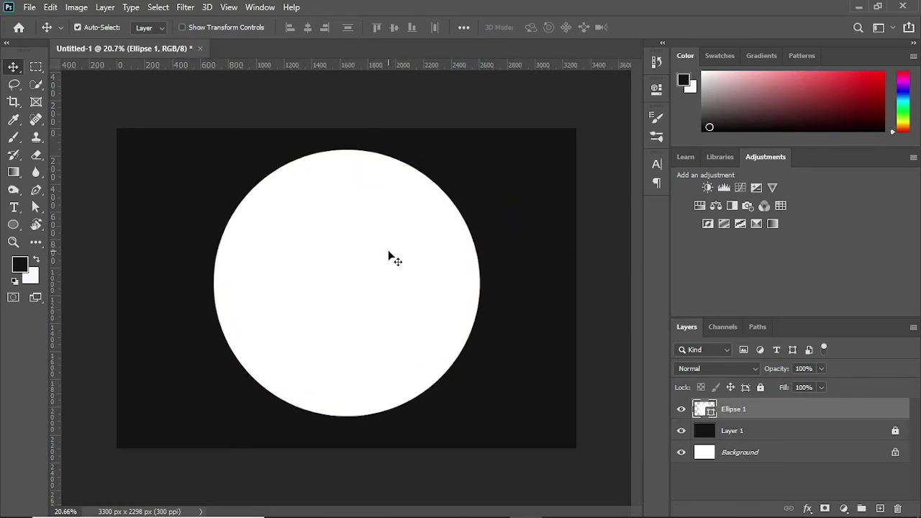
{"action": "scroll", "coordinate": [389, 254], "scroll_direction": "up", "scroll_amount": 1, "text": "alt"}
{"action": "left_click_drag", "start_coordinate": [353, 292], "coordinate": [346, 291]}
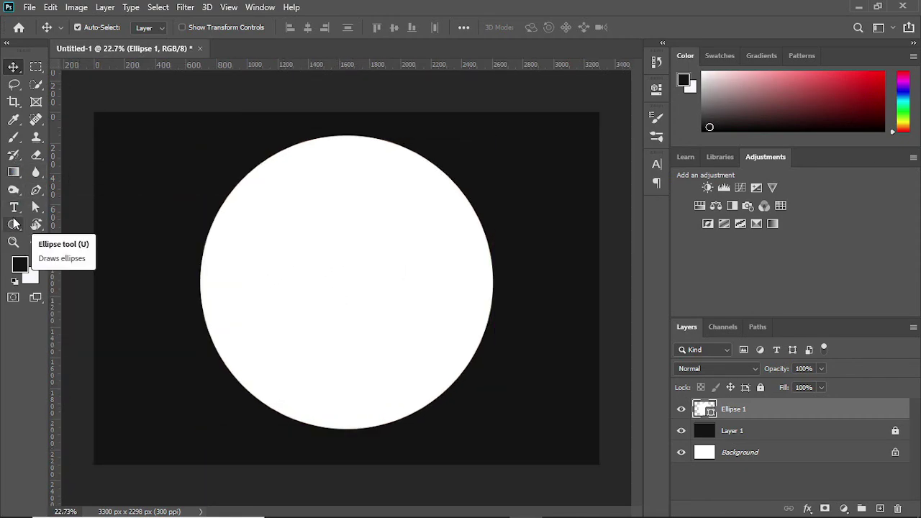
- Draw a closed curved hill shape about 1677 by 980 px with the Pen tool over the circle's lower-left part
{"action": "left_click", "coordinate": [12, 226]}
{"action": "left_click", "coordinate": [36, 191]}
{"action": "left_click", "coordinate": [199, 333]}
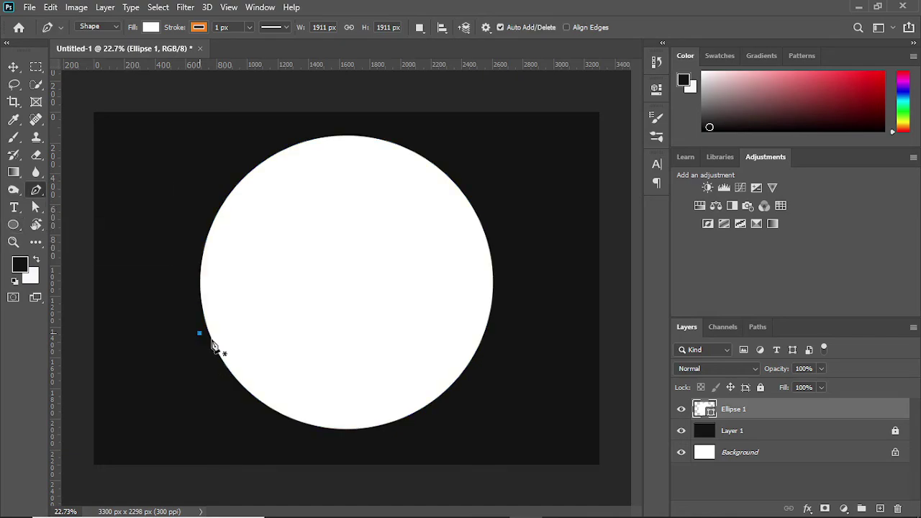
{"action": "left_click", "coordinate": [364, 401]}
{"action": "left_click_drag", "start_coordinate": [367, 403], "coordinate": [428, 481]}
{"action": "left_click_drag", "start_coordinate": [332, 484], "coordinate": [132, 371]}
{"action": "left_click", "coordinate": [200, 335]}
- Remove the hill shape's stroke and fill it with the near-black background colour
{"action": "left_click", "coordinate": [198, 28]}
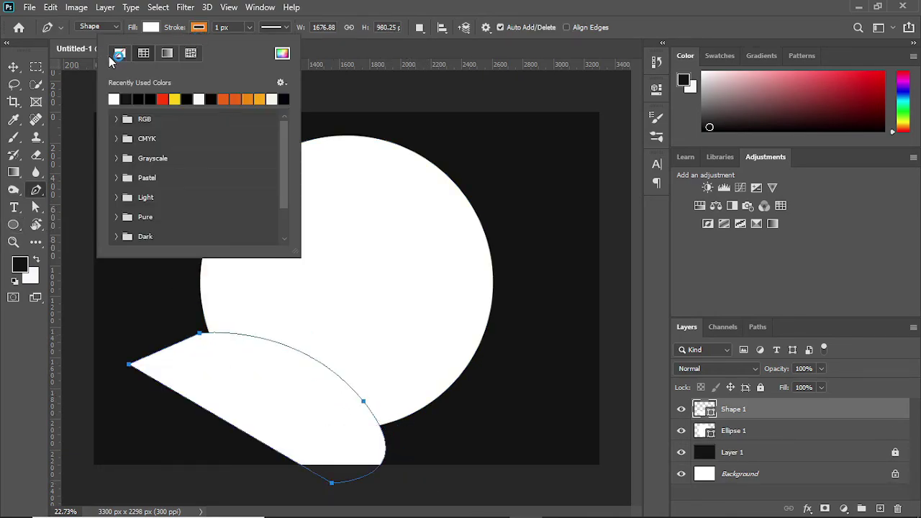
{"action": "left_click", "coordinate": [160, 27]}
{"action": "left_click", "coordinate": [75, 99]}
{"action": "left_click", "coordinate": [13, 67]}
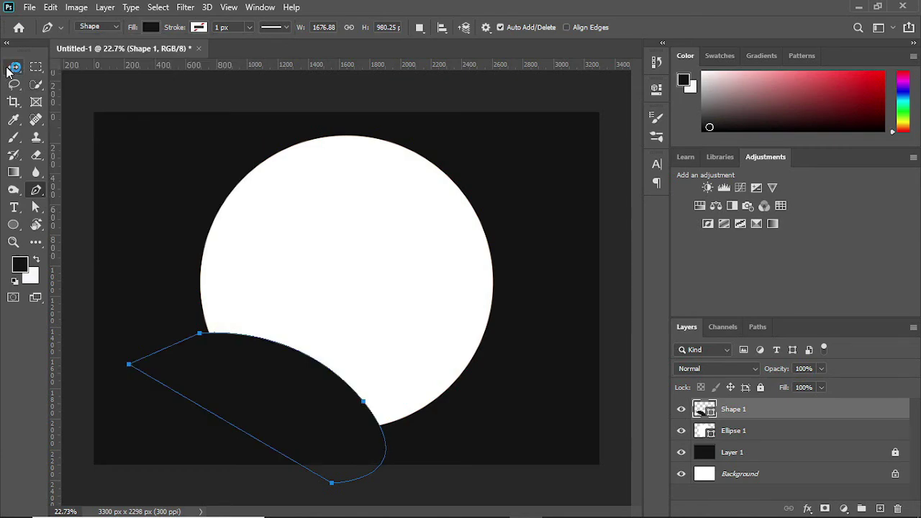
- Duplicate the dark hill shape and place the copy over the circle's lower-right part
{"action": "left_click", "coordinate": [343, 405]}
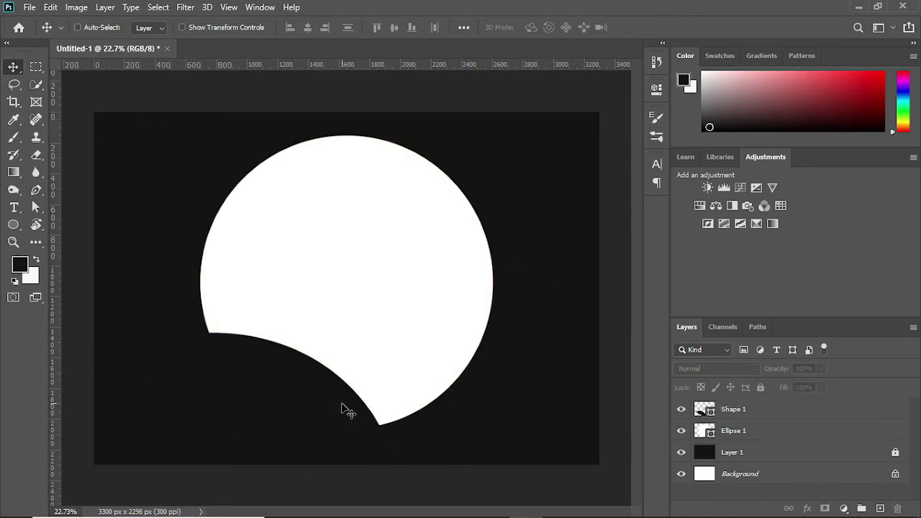
{"action": "left_click", "coordinate": [342, 404]}
{"action": "left_click", "coordinate": [461, 205]}
{"action": "left_click", "coordinate": [323, 374], "text": "ctrl"}
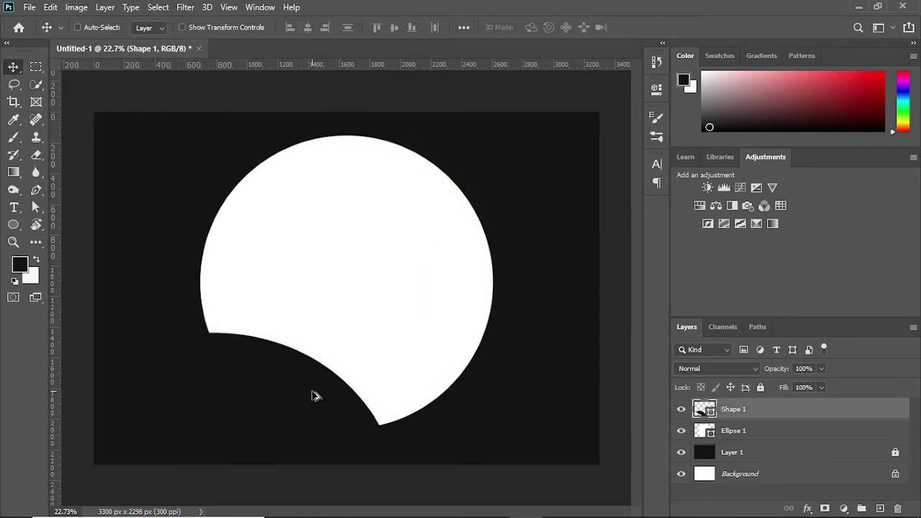
{"action": "left_click_drag", "start_coordinate": [316, 396], "coordinate": [519, 421]}
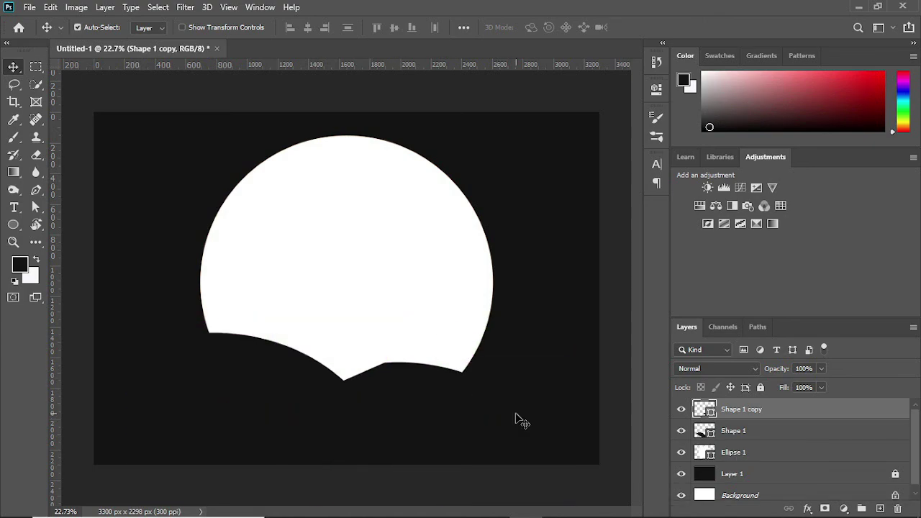
- Rotate and reposition the hill copy so its curved edge rises toward the circle's lower-right side
{"action": "key", "text": "ctrl+t"}
{"action": "left_click_drag", "start_coordinate": [570, 346], "coordinate": [481, 267]}
{"action": "left_click_drag", "start_coordinate": [503, 405], "coordinate": [504, 390]}
{"action": "key", "text": "Return"}
{"action": "left_click_drag", "start_coordinate": [432, 354], "coordinate": [524, 344]}
{"action": "key", "text": "ctrl+t"}
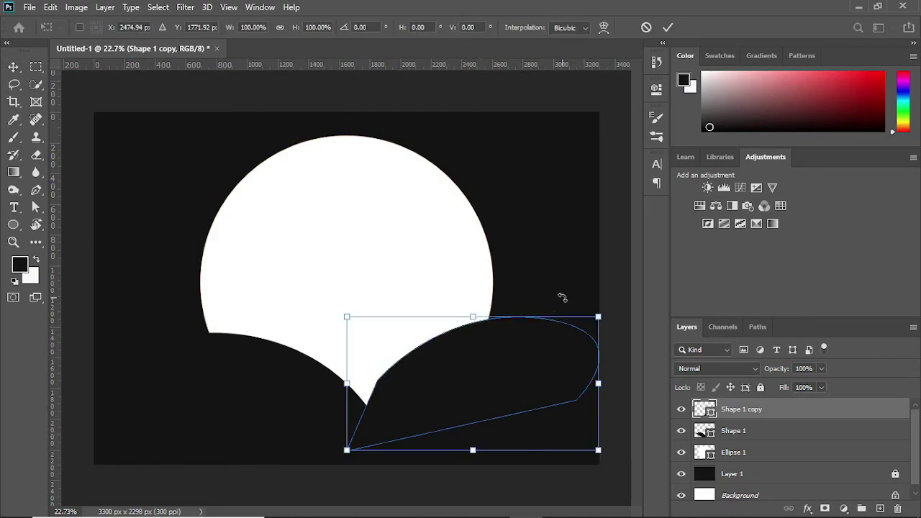
{"action": "left_click_drag", "start_coordinate": [560, 298], "coordinate": [566, 310]}
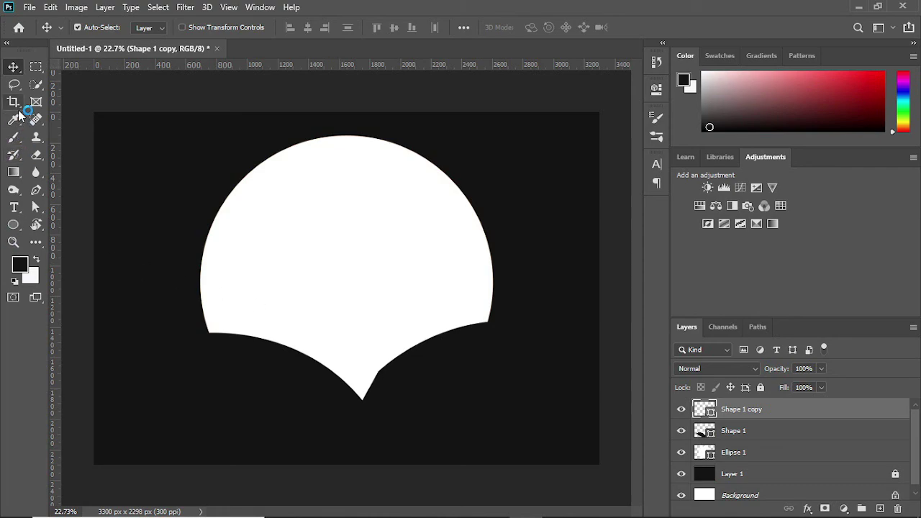
- Add a new layer on top and choose the bare tree brush tip for the Brush tool
{"action": "left_click", "coordinate": [881, 509]}
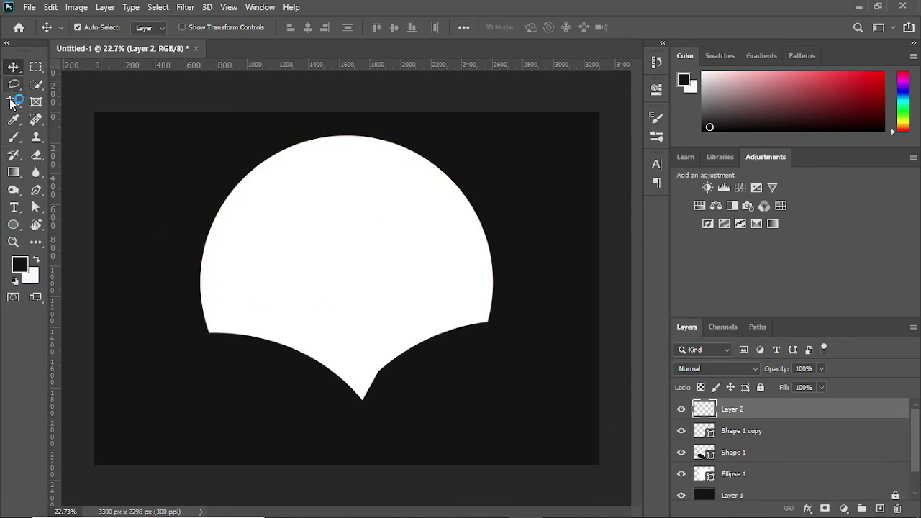
{"action": "left_click", "coordinate": [14, 138]}
{"action": "left_click", "coordinate": [116, 29]}
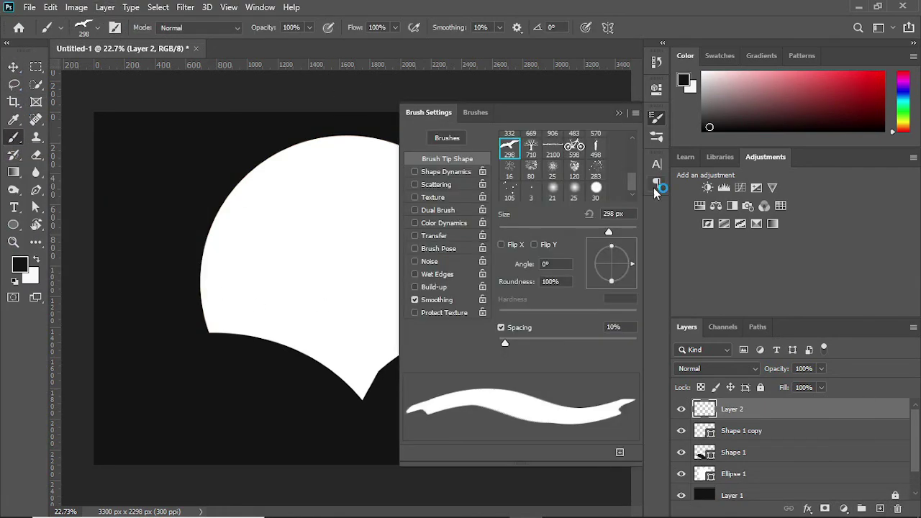
{"action": "left_click", "coordinate": [523, 151]}
{"action": "left_click", "coordinate": [619, 113]}
{"action": "left_click", "coordinate": [483, 220]}
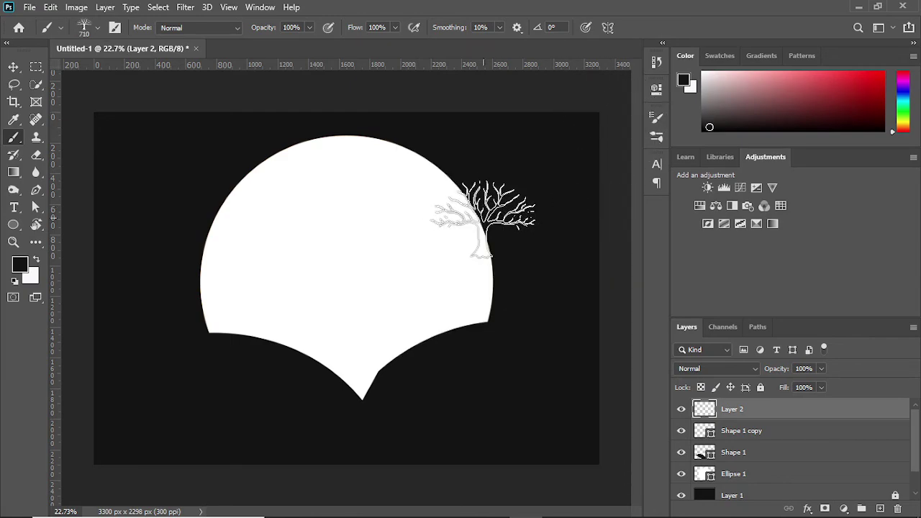
- Enlarge the tree brush to 2000 px and stamp one dark tree on the right-hand hill
{"action": "key", "text": "bracketright"}
{"action": "key", "text": "bracketright"}
{"action": "key", "text": "bracketright"}
{"action": "key", "text": "bracketright"}
{"action": "key", "text": "bracketright"}
{"action": "key", "text": "bracketright"}
{"action": "key", "text": "bracketright"}
{"action": "key", "text": "bracketright"}
{"action": "key", "text": "bracketright"}
{"action": "key", "text": "bracketright"}
{"action": "key", "text": "bracketright"}
{"action": "key", "text": "bracketright"}
{"action": "key", "text": "bracketright"}
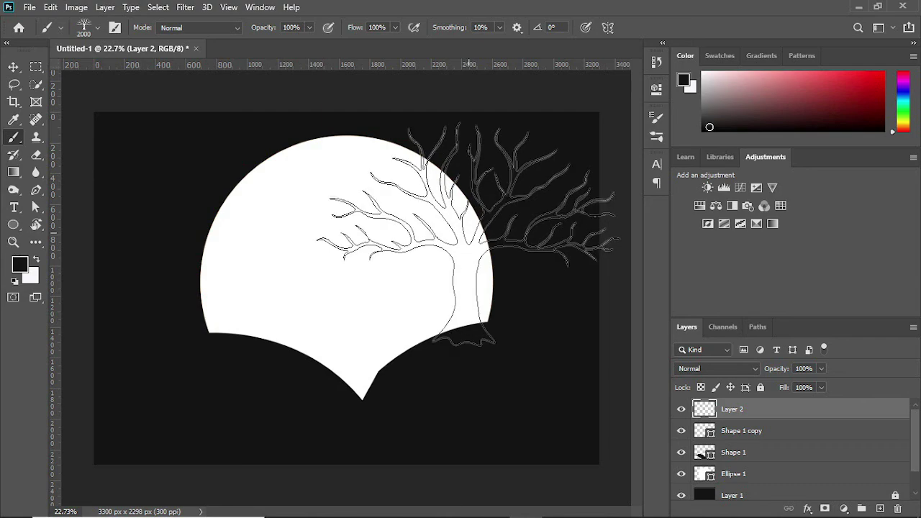
{"action": "left_click", "coordinate": [469, 235]}
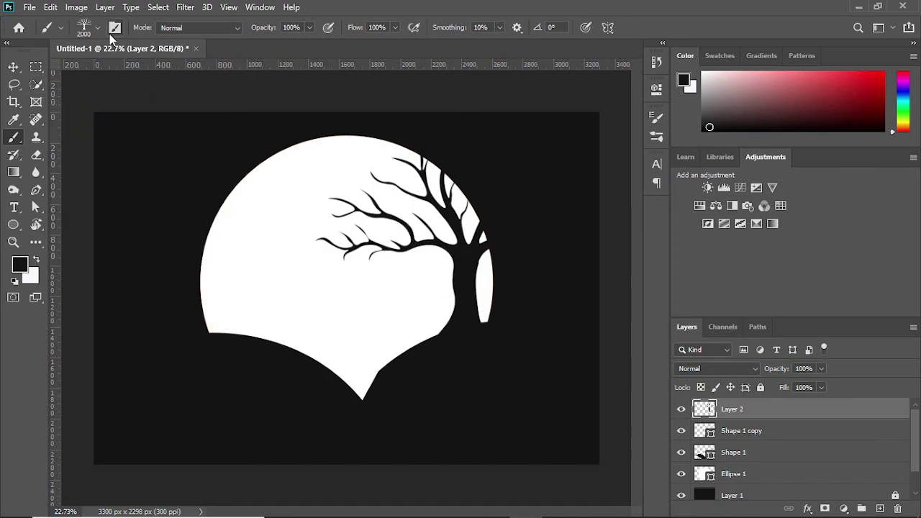
{"action": "left_click", "coordinate": [30, 7]}
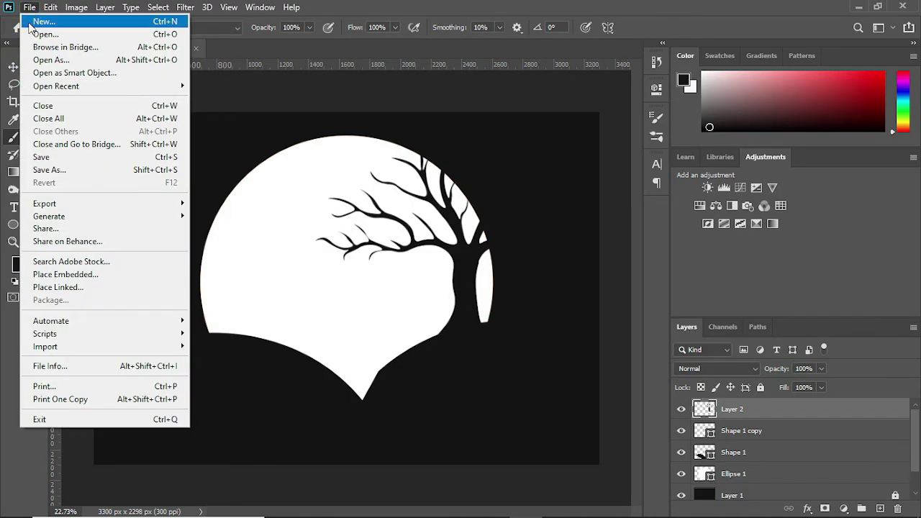
{"action": "left_click", "coordinate": [33, 34]}
{"action": "key", "text": "Escape"}
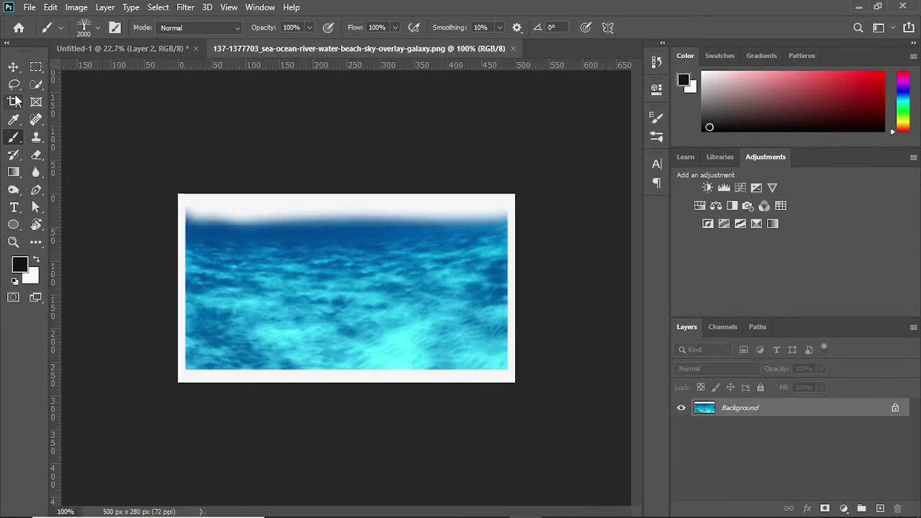
- Crop the sea image to the water only, cutting off the white borders and the blurred horizon
{"action": "left_click", "coordinate": [15, 101]}
{"action": "left_click_drag", "start_coordinate": [206, 380], "coordinate": [190, 374]}
{"action": "left_click_drag", "start_coordinate": [501, 199], "coordinate": [498, 204]}
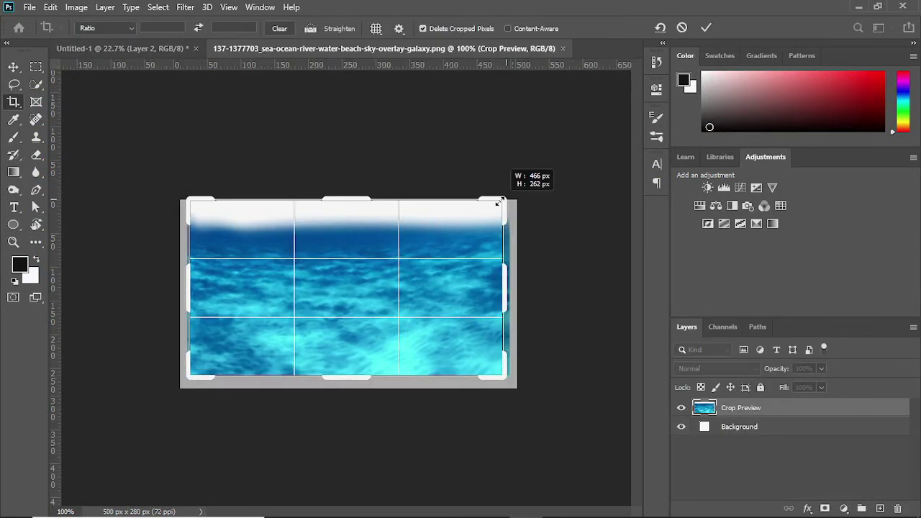
{"action": "left_click_drag", "start_coordinate": [368, 208], "coordinate": [355, 196]}
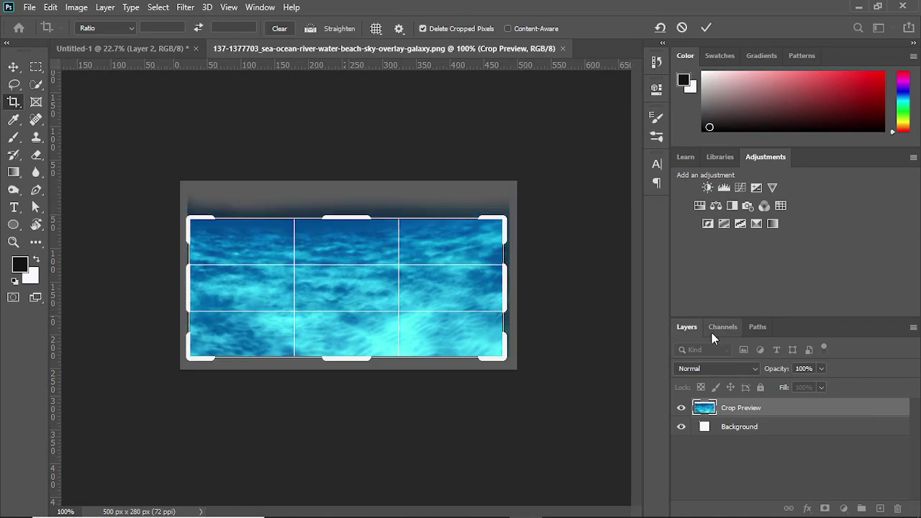
{"action": "left_click", "coordinate": [710, 28]}
- Bring the cropped water image into the Untitled-1 document and place its layer directly above the white circle's layer
{"action": "key", "text": "v"}
{"action": "left_click_drag", "start_coordinate": [312, 320], "coordinate": [348, 304]}
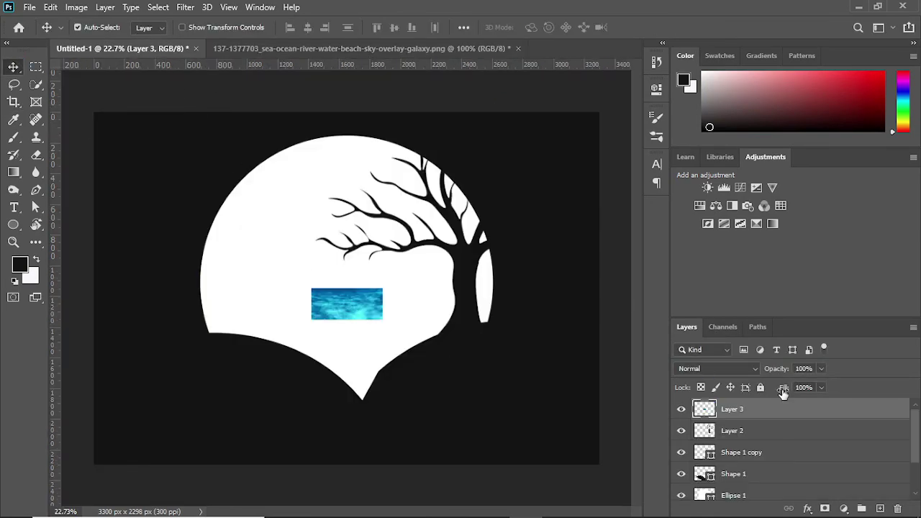
{"action": "left_click_drag", "start_coordinate": [783, 411], "coordinate": [783, 436]}
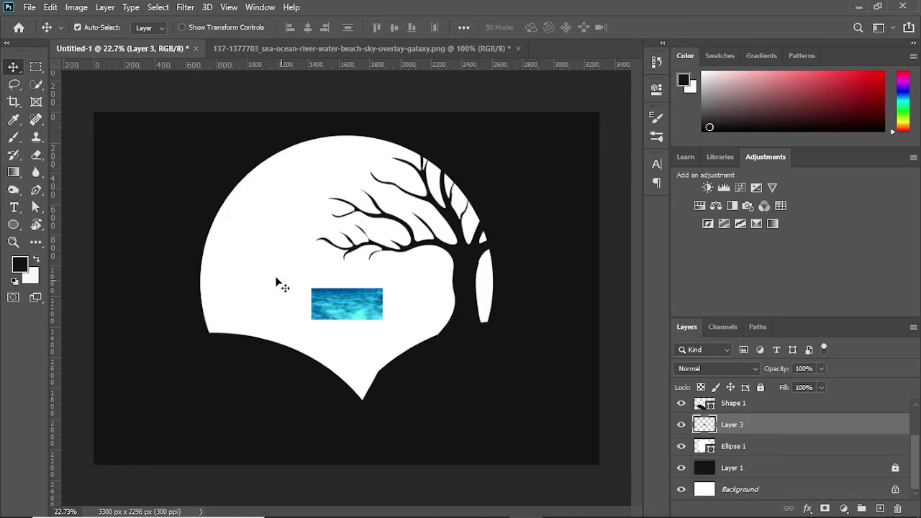
- Scale the water layer to about 407% so it spans the circle's width behind the hills, and shift it down slightly
{"action": "key", "text": "ctrl+t"}
{"action": "left_click_drag", "start_coordinate": [310, 319], "coordinate": [191, 346]}
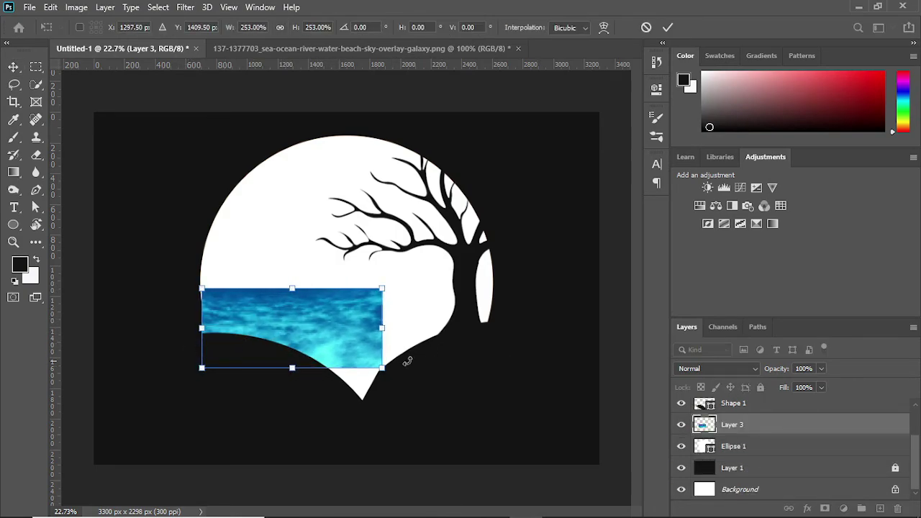
{"action": "left_click_drag", "start_coordinate": [387, 369], "coordinate": [496, 418]}
{"action": "left_click_drag", "start_coordinate": [352, 295], "coordinate": [352, 306]}
{"action": "left_click", "coordinate": [668, 28]}
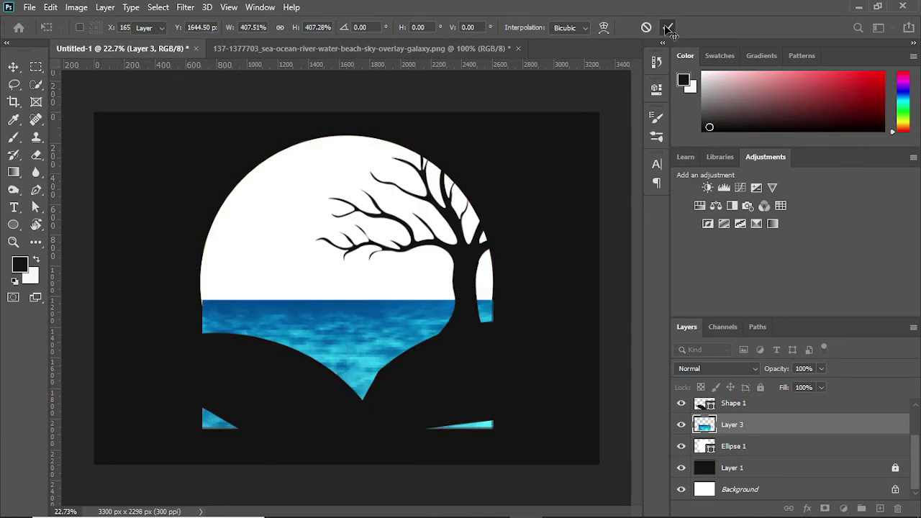
- Undo the last shift of the water layer, widen it to about 113% past the circle's sides, and lower it
{"action": "key", "text": "ctrl+z"}
{"action": "key", "text": "ctrl+t"}
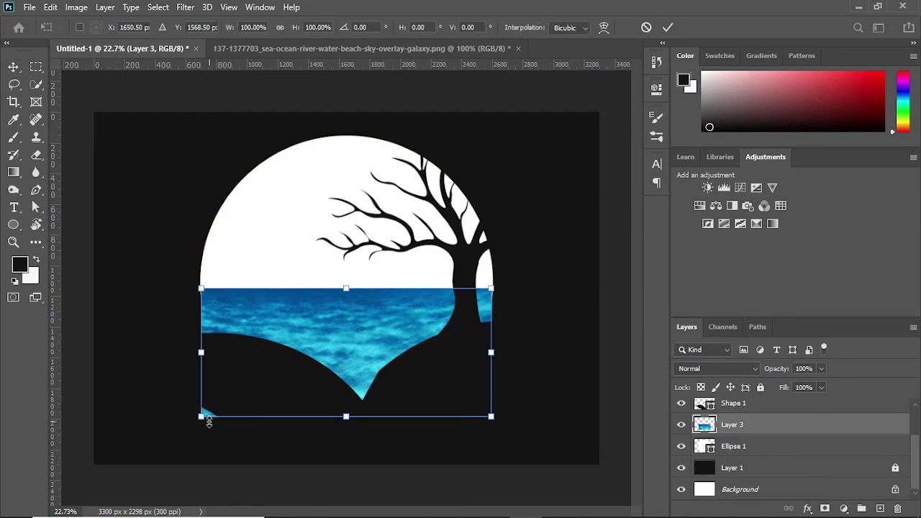
{"action": "left_click_drag", "start_coordinate": [201, 417], "coordinate": [156, 422]}
{"action": "left_click_drag", "start_coordinate": [317, 337], "coordinate": [351, 335]}
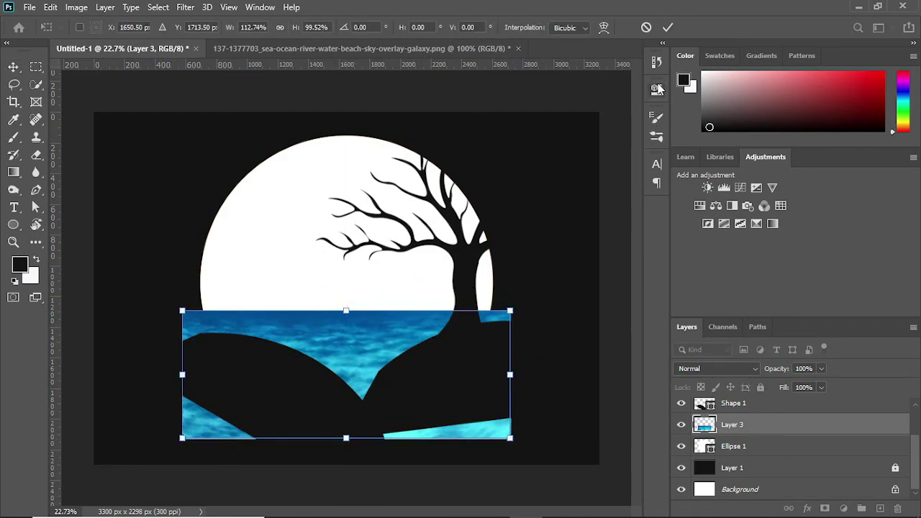
- Copy the water inside the white circle's outline to a new layer and delete the original water layer
{"action": "left_click", "coordinate": [705, 447], "text": "ctrl"}
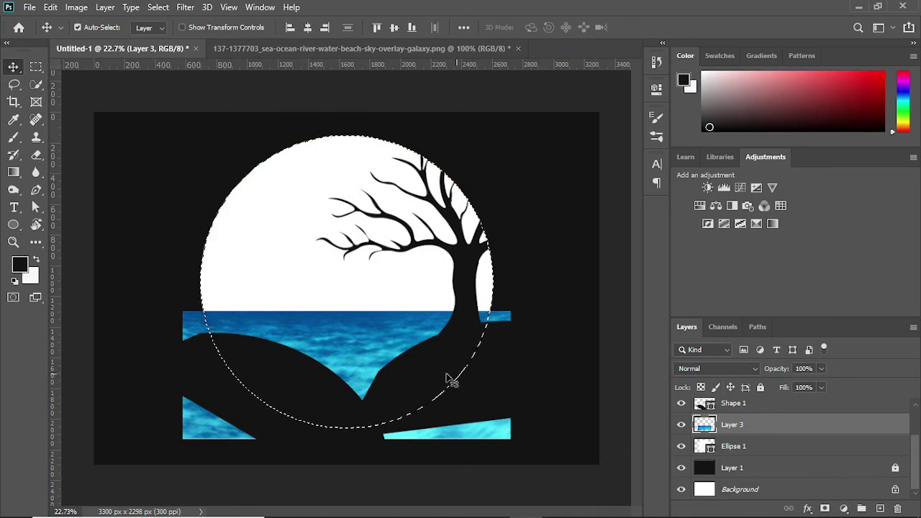
{"action": "key", "text": "ctrl+j"}
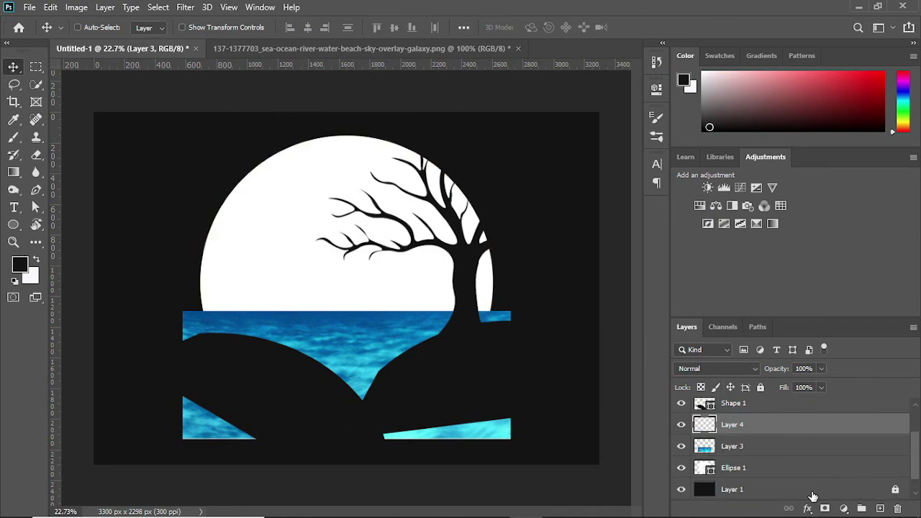
{"action": "left_click", "coordinate": [765, 447]}
{"action": "key", "text": "Delete"}
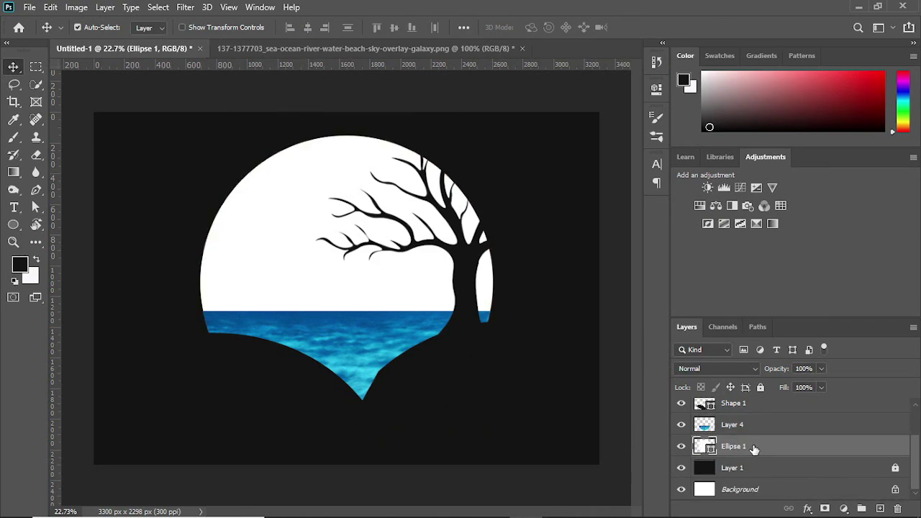
- Try moving the clipped water layer slightly lower within the circle
{"action": "left_click_drag", "start_coordinate": [394, 329], "coordinate": [395, 339]}
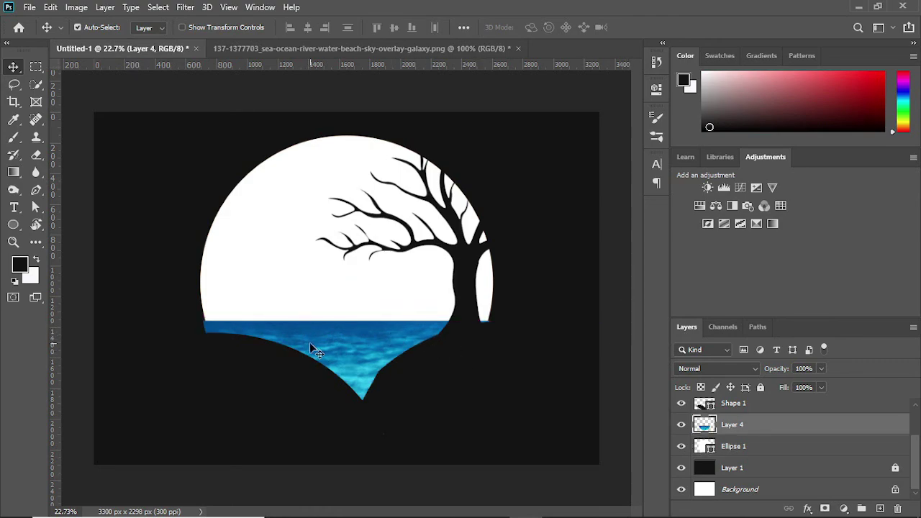
{"action": "mouse_move", "coordinate": [311, 343]}
{"action": "left_mouse_down"}
{"action": "mouse_move", "coordinate": [321, 350]}
{"action": "mouse_move", "coordinate": [322, 330]}
{"action": "mouse_move", "coordinate": [326, 341]}
{"action": "left_mouse_up"}
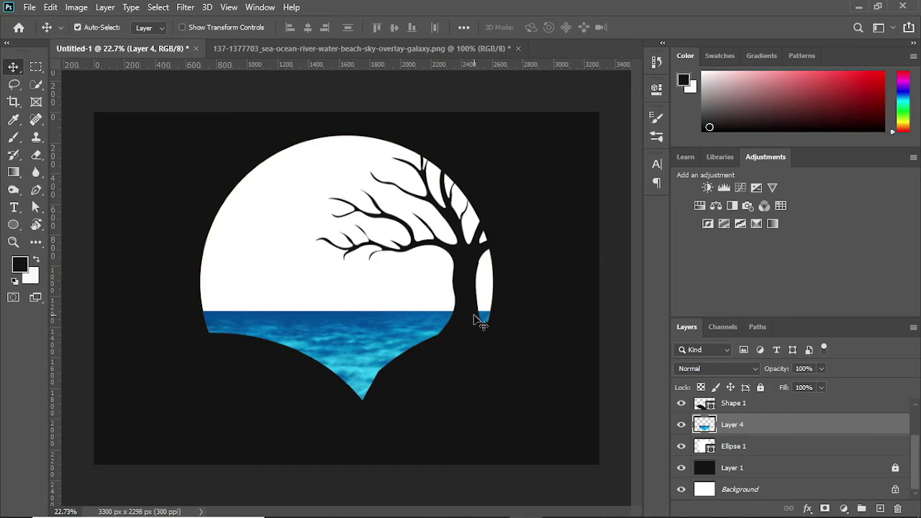
- Raise the left hill shape and widen it to about 115% so its crest meets the water's horizon
{"action": "left_click_drag", "start_coordinate": [291, 384], "coordinate": [302, 360]}
{"action": "key", "text": "ctrl+t"}
{"action": "left_click_drag", "start_coordinate": [366, 382], "coordinate": [403, 380]}
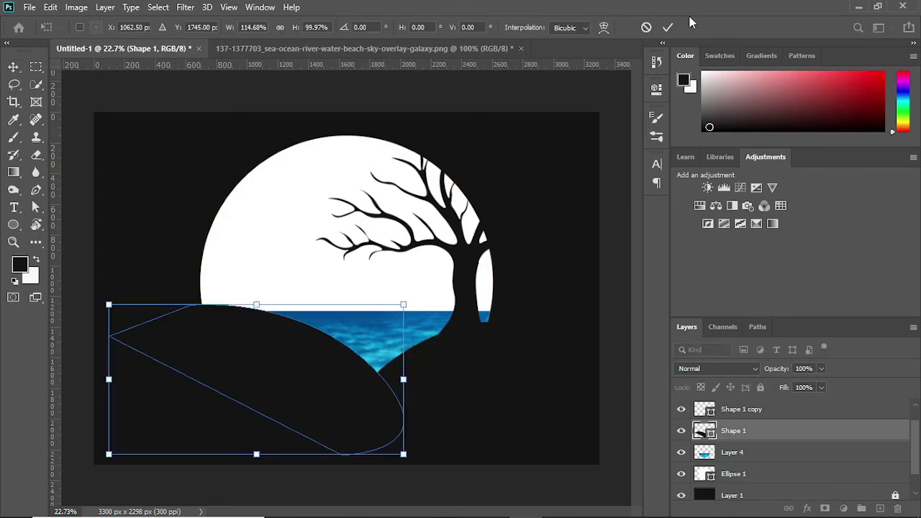
{"action": "left_click", "coordinate": [668, 29]}
{"action": "left_click_drag", "start_coordinate": [288, 353], "coordinate": [289, 359]}
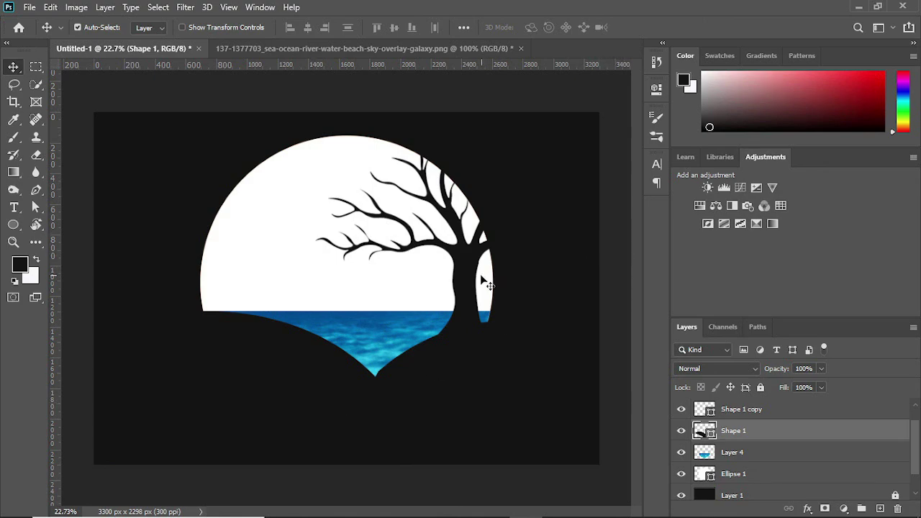
- Enlarge the tree slightly and reposition it so its trunk stands near the circle's right edge
{"action": "key", "text": "ctrl+v"}
{"action": "left_click_drag", "start_coordinate": [481, 279], "coordinate": [458, 289]}
{"action": "key", "text": "ctrl+t"}
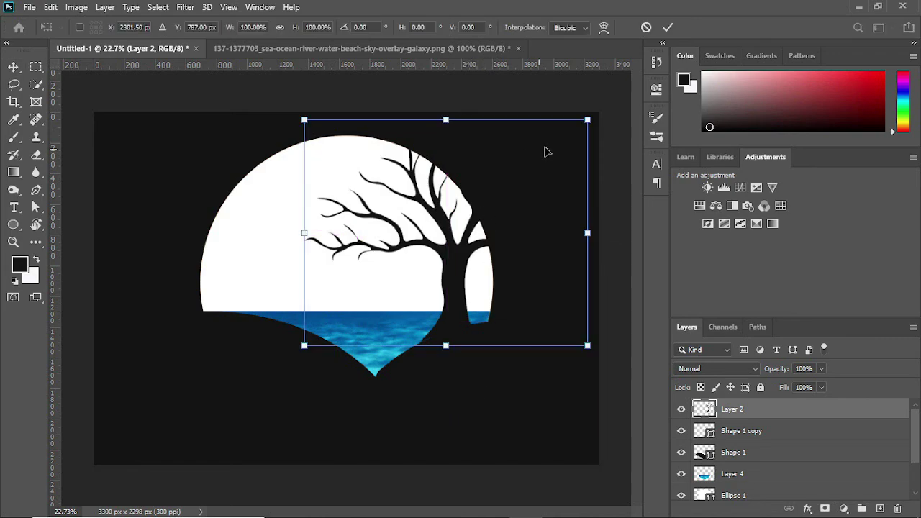
{"action": "left_click_drag", "start_coordinate": [587, 120], "coordinate": [602, 108]}
{"action": "left_click_drag", "start_coordinate": [463, 293], "coordinate": [473, 291]}
{"action": "left_click", "coordinate": [668, 27]}
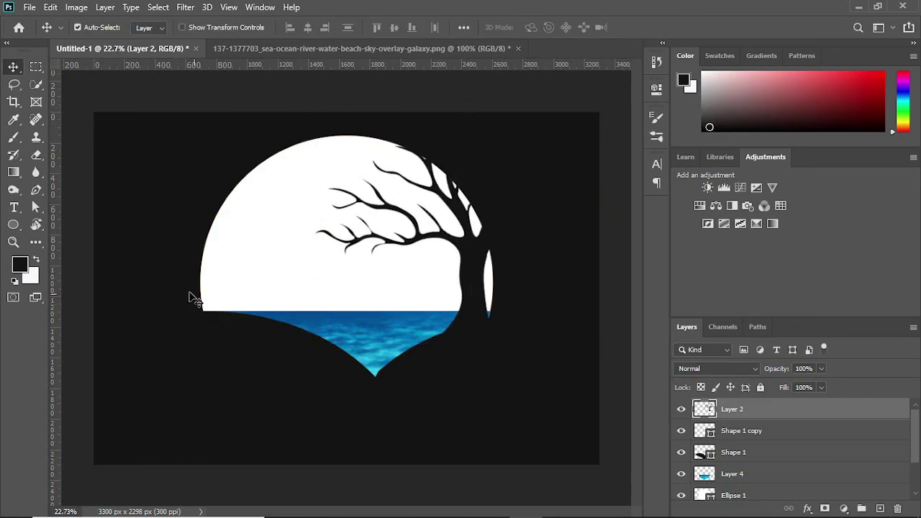
- Choose the 30 px soft round brush tip and enlarge it to 1100 px
{"action": "left_click", "coordinate": [11, 226]}
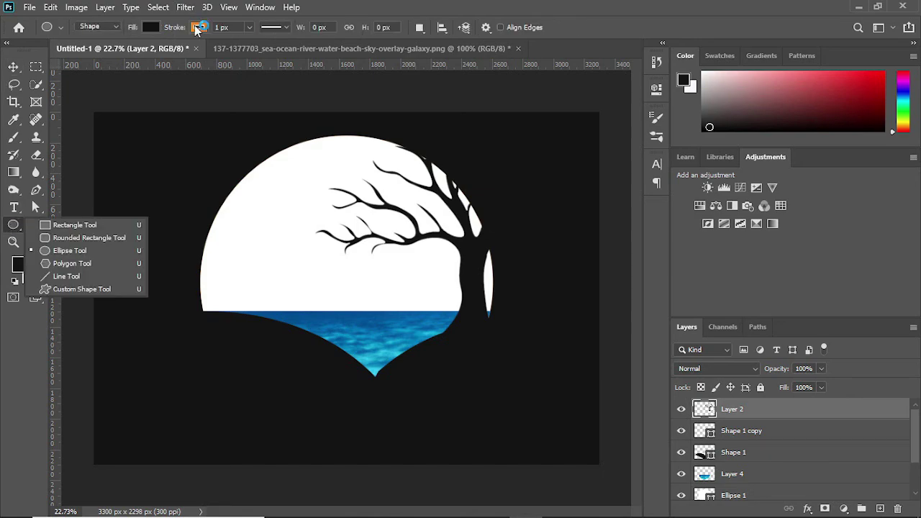
{"action": "left_click", "coordinate": [12, 137]}
{"action": "left_click", "coordinate": [116, 27]}
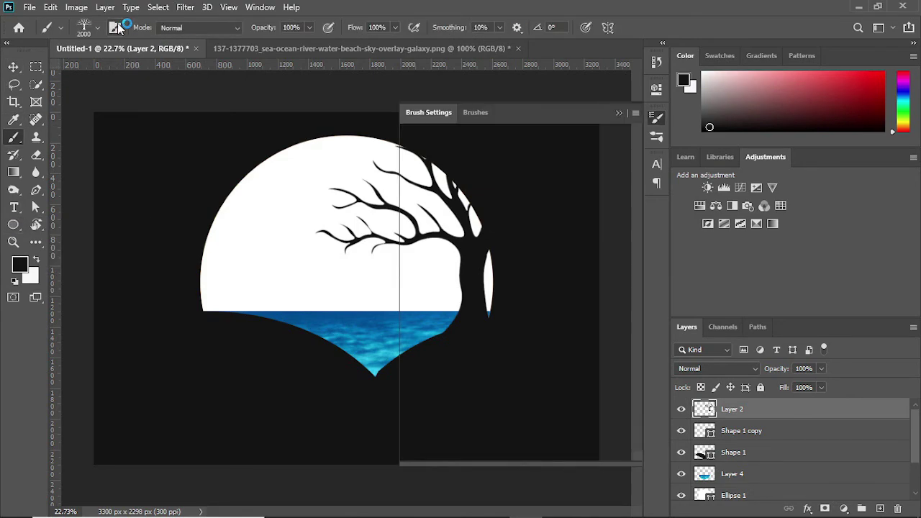
{"action": "left_click", "coordinate": [509, 138]}
{"action": "left_click", "coordinate": [619, 113]}
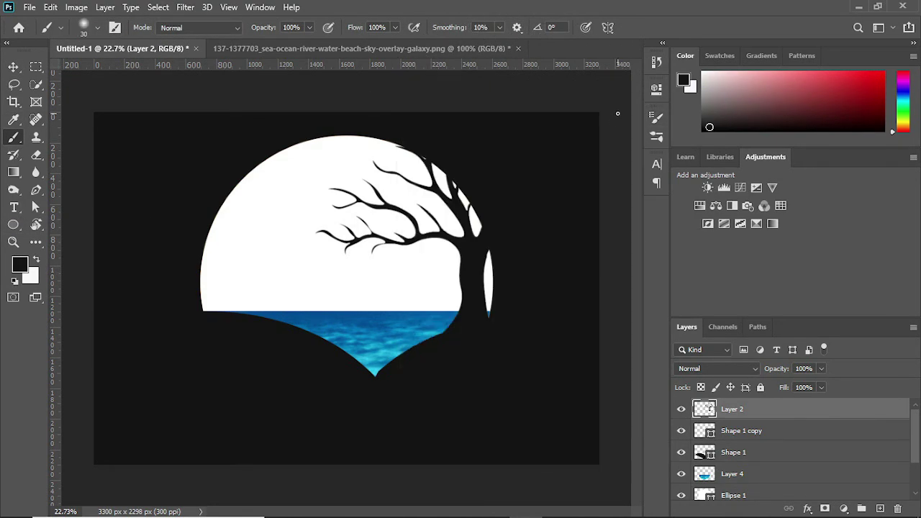
{"action": "key", "text": "bracketright"}
{"action": "key", "text": "bracketright"}
{"action": "key", "text": "bracketright"}
{"action": "key", "text": "bracketright"}
{"action": "key", "text": "bracketright"}
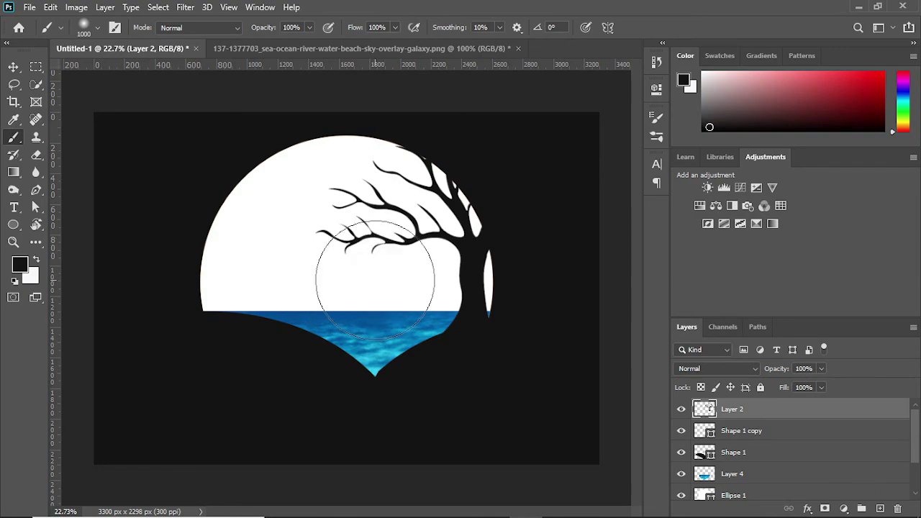
{"action": "key", "text": "bracketright"}
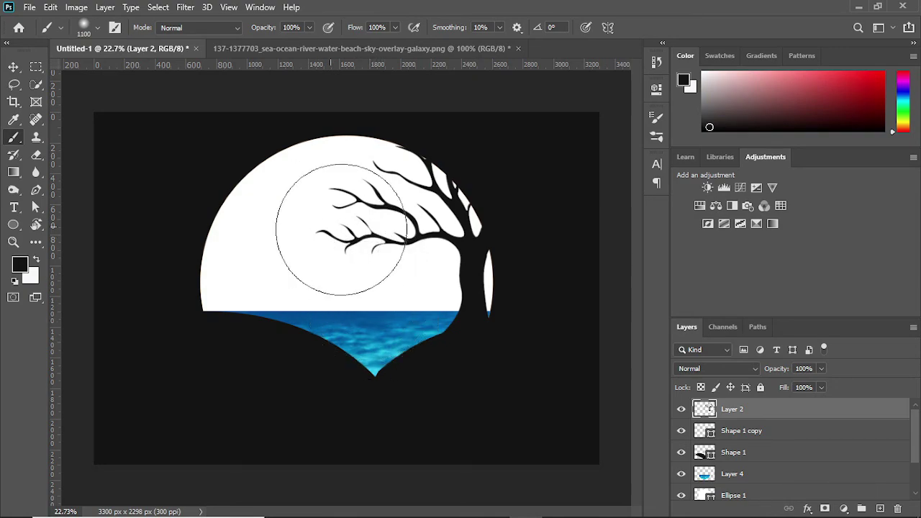
- Create a new layer between the white circle and the water layer, and enlarge the soft brush to at least 1300 px
{"action": "left_click", "coordinate": [883, 511]}
{"action": "left_click_drag", "start_coordinate": [763, 408], "coordinate": [755, 478]}
{"action": "key", "text": "bracketright"}
{"action": "key", "text": "bracketright"}
{"action": "key", "text": "bracketright"}
{"action": "key", "text": "bracketright"}
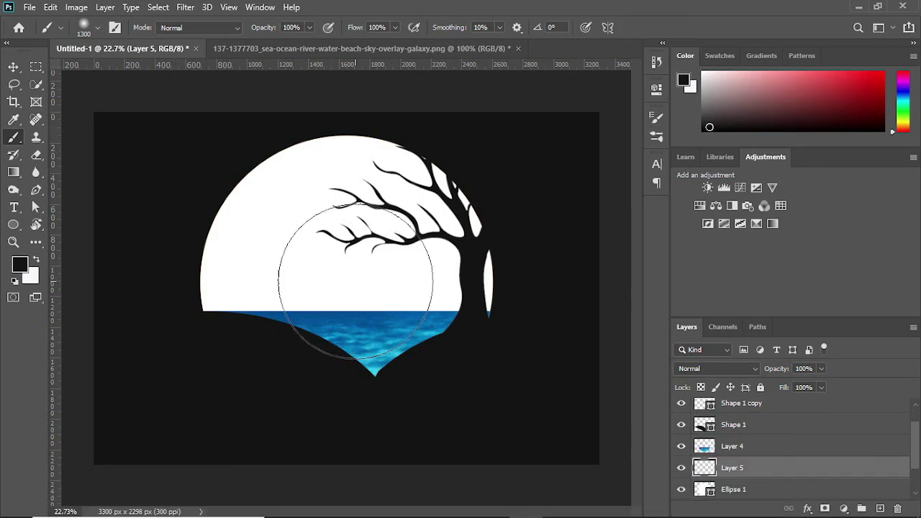
- Paint one soft #f21010 red glow in the circle with the brush at 1700 px and lower it towards the horizon
{"action": "left_click", "coordinate": [19, 265]}
{"action": "type", "text": "ff0000"}
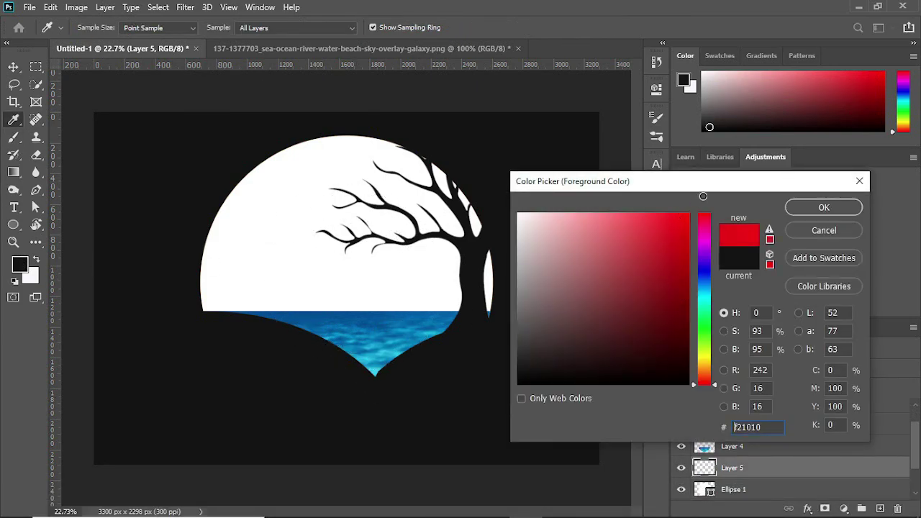
{"action": "left_click", "coordinate": [824, 208]}
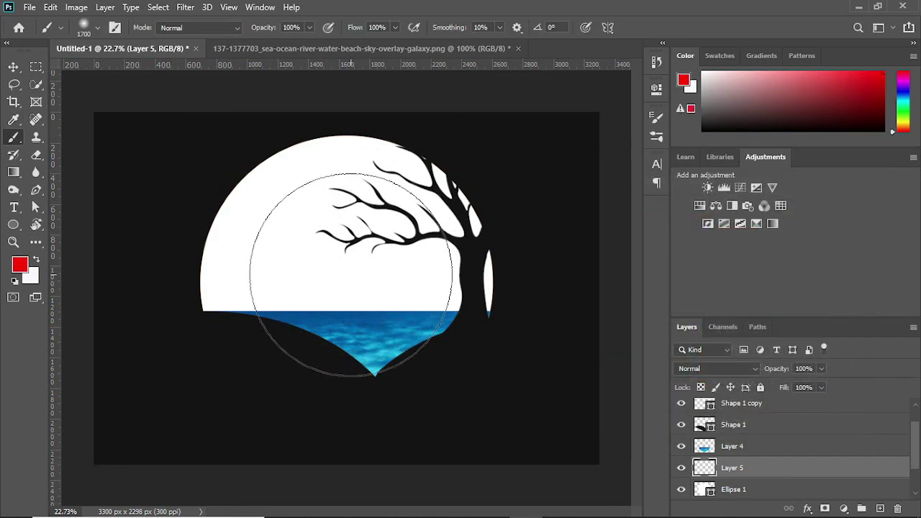
{"action": "left_click", "coordinate": [338, 263]}
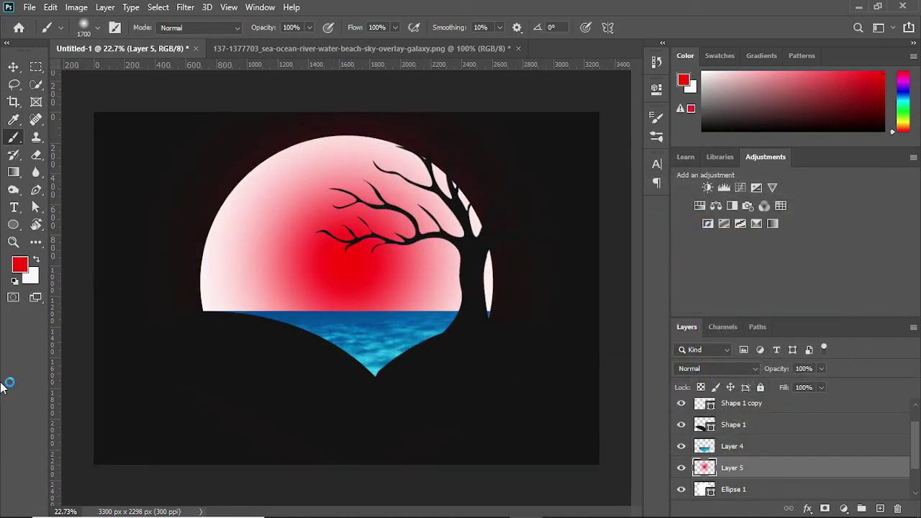
{"action": "left_click", "coordinate": [13, 66]}
{"action": "left_click_drag", "start_coordinate": [352, 280], "coordinate": [351, 306]}
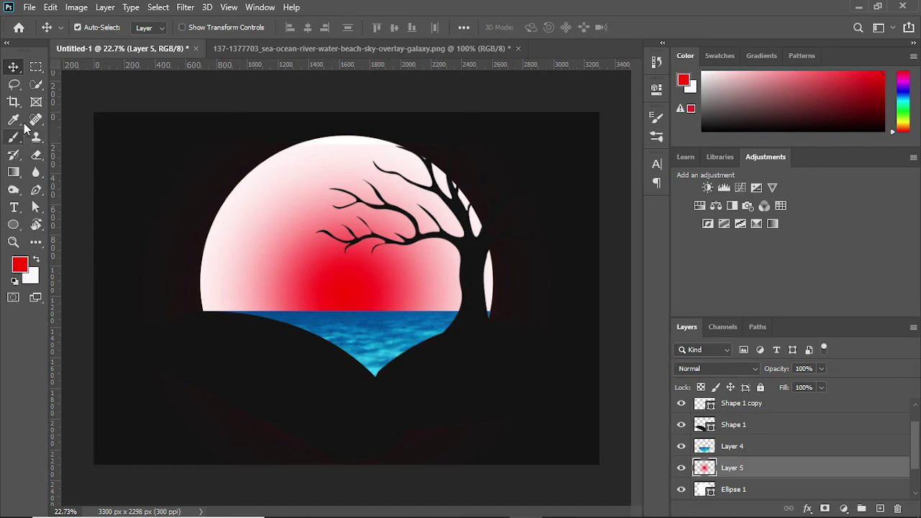
- Switch to the 123 px hard round brush tip and enlarge it to 1000 px
{"action": "left_click", "coordinate": [14, 225]}
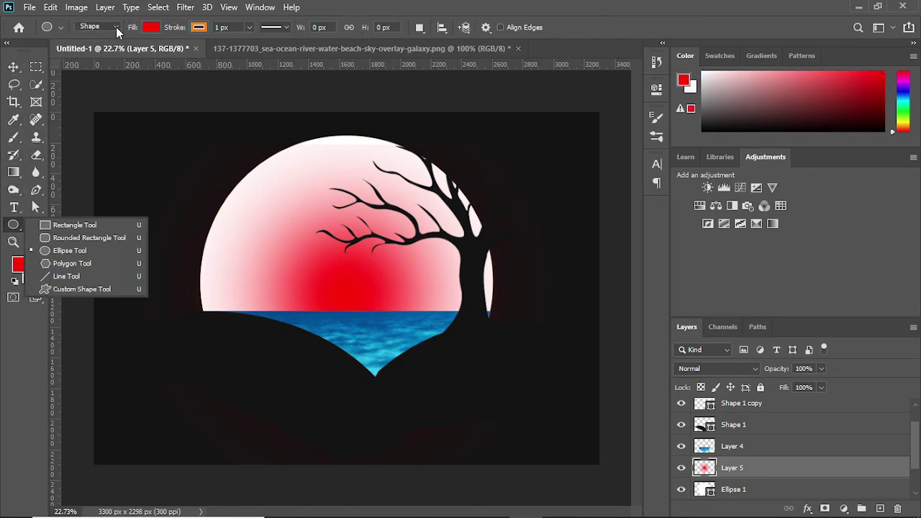
{"action": "left_click", "coordinate": [13, 137]}
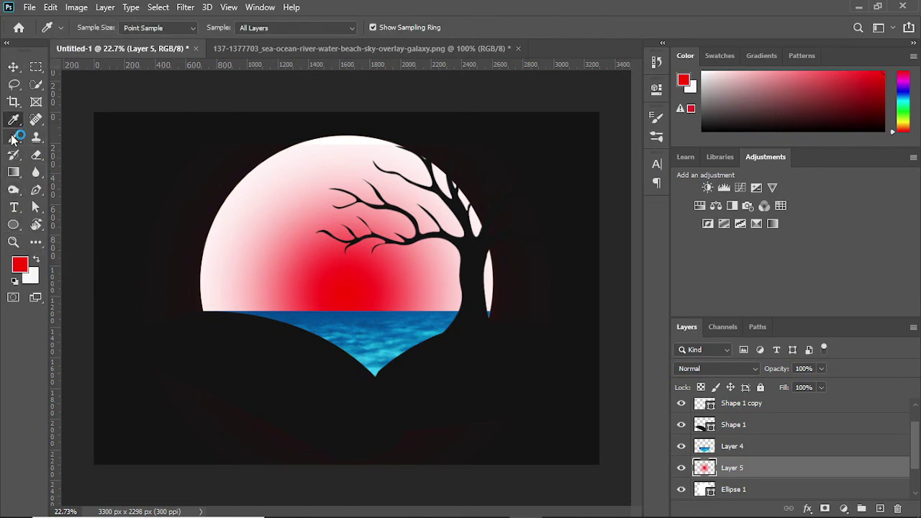
{"action": "left_click", "coordinate": [115, 27]}
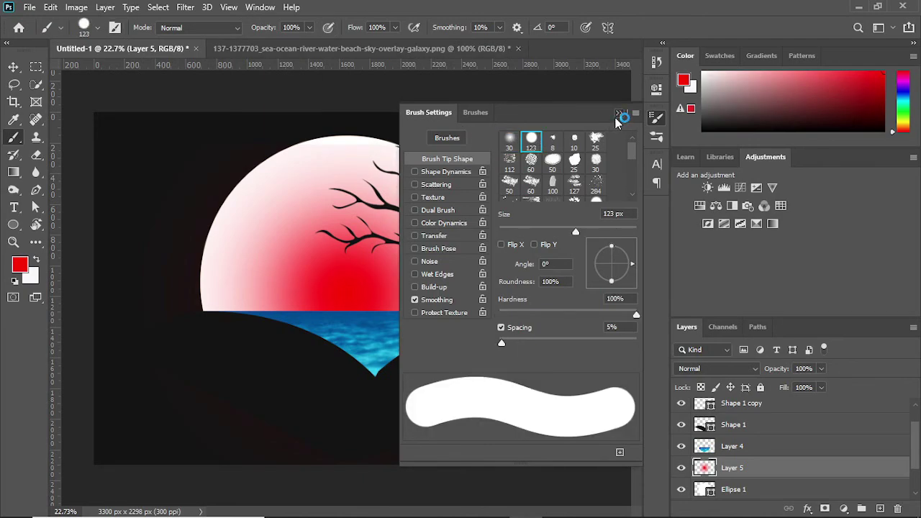
{"action": "left_click", "coordinate": [619, 114]}
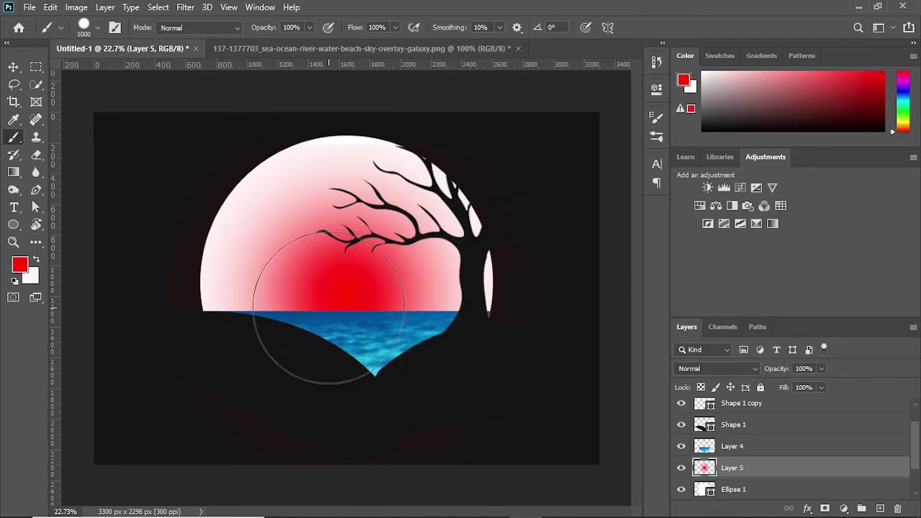
{"action": "key", "text": "bracketright"}
{"action": "key", "text": "bracketright"}
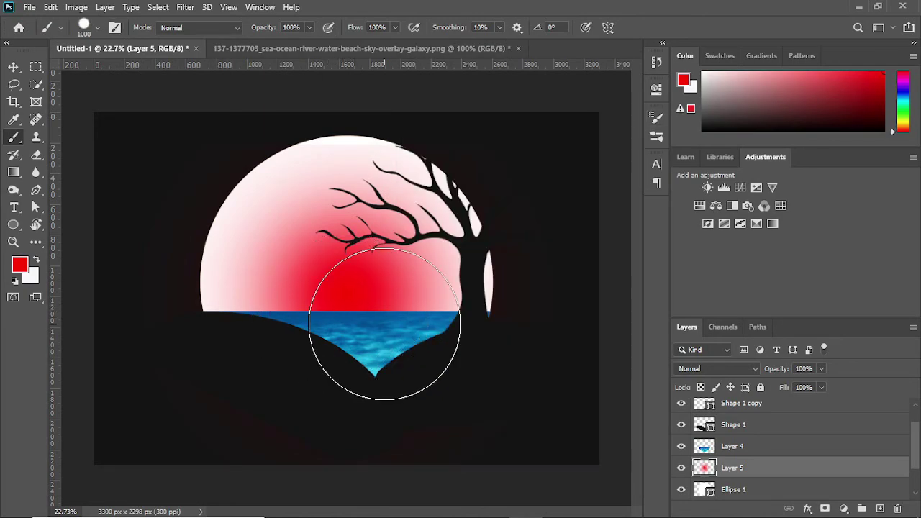
- Paint a solid red sun at the horizon with a 1200 px brush on a new layer above the glow
{"action": "left_click", "coordinate": [879, 509]}
{"action": "key", "text": "bracketright"}
{"action": "key", "text": "bracketright"}
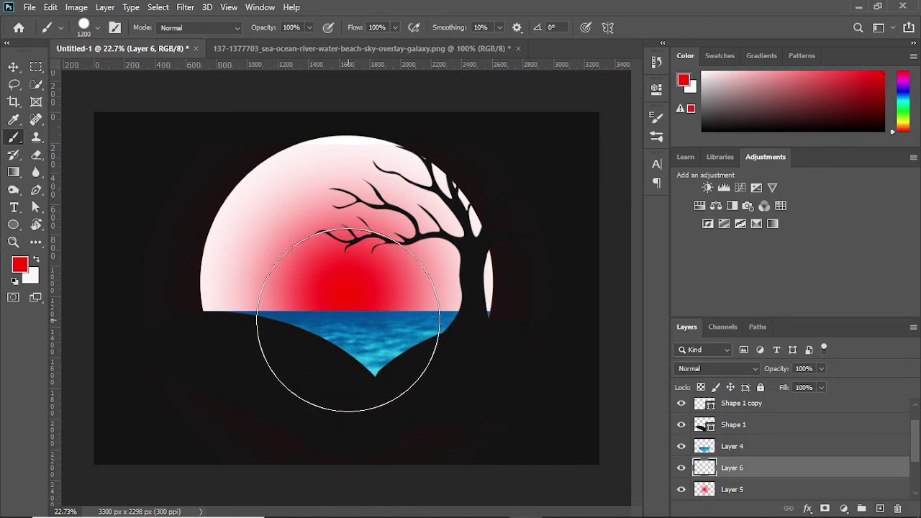
{"action": "left_click", "coordinate": [348, 324]}
- Align the sun and glow layers to each other by their vertical and horizontal centers
{"action": "left_click", "coordinate": [13, 67]}
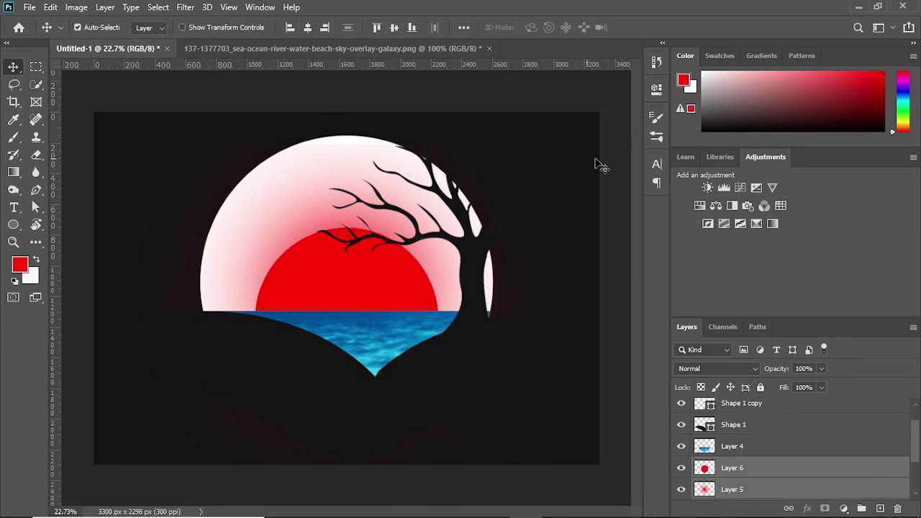
{"action": "left_click", "coordinate": [790, 496]}
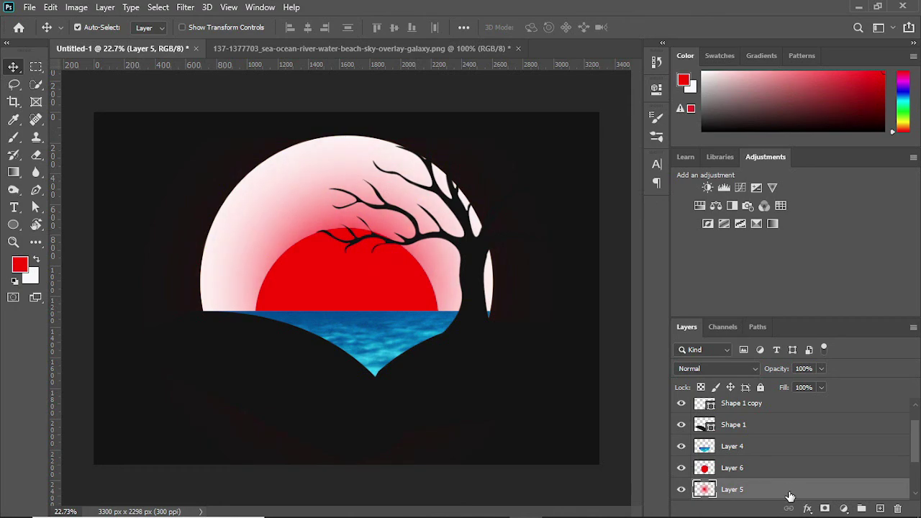
{"action": "left_click", "coordinate": [737, 475], "text": "ctrl"}
{"action": "left_click", "coordinate": [395, 28]}
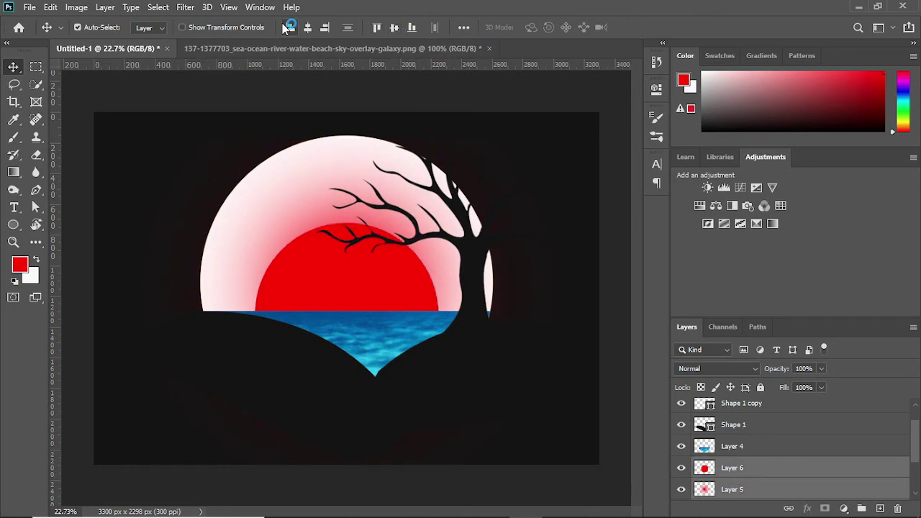
{"action": "left_click", "coordinate": [307, 29]}
{"action": "left_click", "coordinate": [453, 336]}
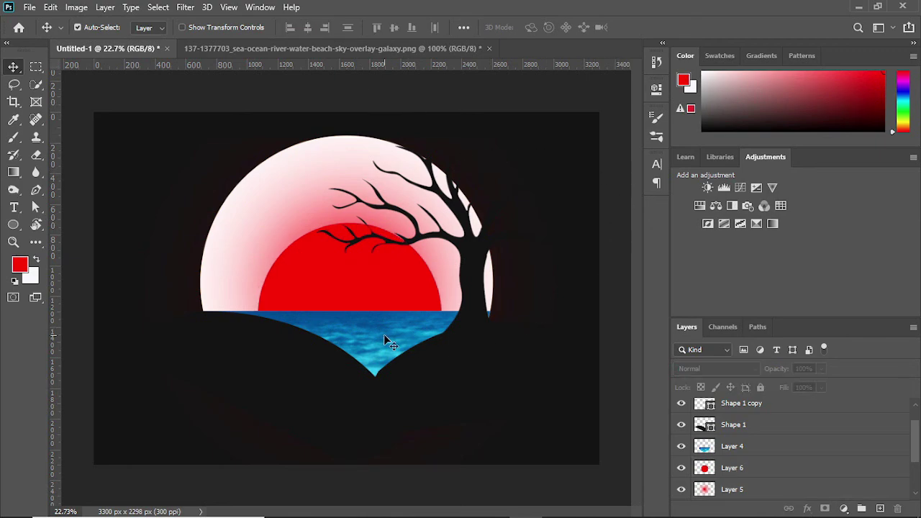
- Make the red glow's layer active and switch the brush back to the soft round tip
{"action": "left_click", "coordinate": [733, 490]}
{"action": "left_click", "coordinate": [14, 137]}
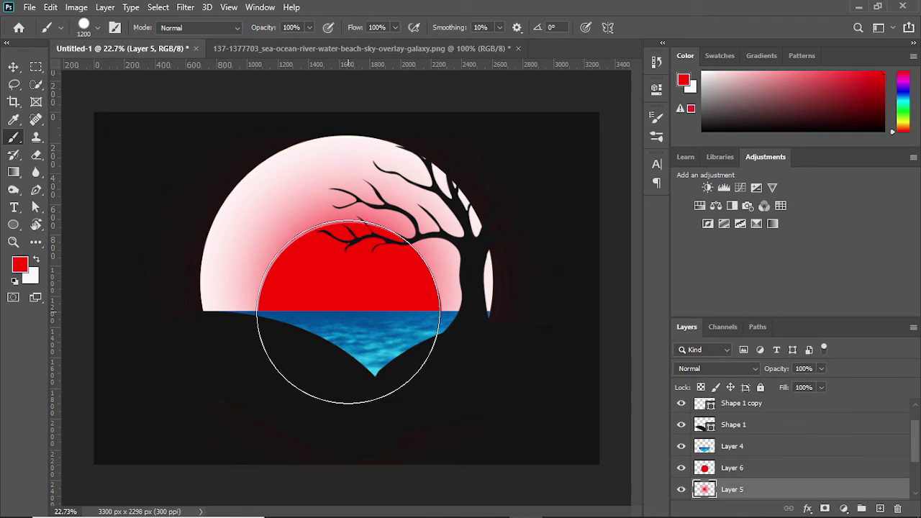
{"action": "left_click", "coordinate": [115, 27]}
{"action": "left_click", "coordinate": [509, 140]}
{"action": "left_click", "coordinate": [617, 114]}
- Enlarge the soft brush to about 1800 px and paint another red glow around the sun
{"action": "key", "text": "bracketright"}
{"action": "key", "text": "bracketright"}
{"action": "key", "text": "bracketright"}
{"action": "key", "text": "bracketright"}
{"action": "key", "text": "bracketright"}
{"action": "key", "text": "bracketright"}
{"action": "key", "text": "bracketright"}
{"action": "key", "text": "bracketright"}
{"action": "key", "text": "bracketright"}
{"action": "key", "text": "bracketright"}
{"action": "key", "text": "bracketright"}
{"action": "key", "text": "bracketright"}
{"action": "key", "text": "bracketright"}
{"action": "key", "text": "bracketright"}
{"action": "key", "text": "bracketright"}
{"action": "key", "text": "bracketright"}
{"action": "key", "text": "bracketright"}
{"action": "key", "text": "bracketright"}
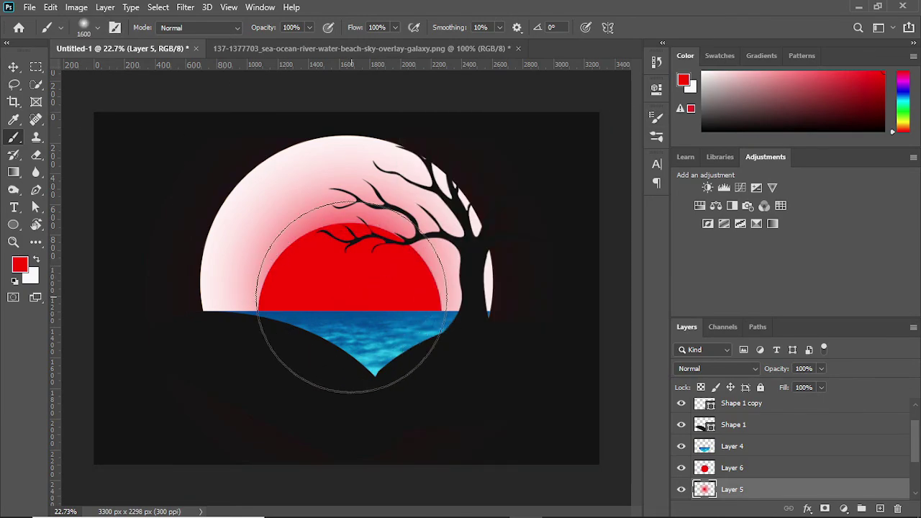
{"action": "key", "text": "bracketright"}
{"action": "key", "text": "bracketright"}
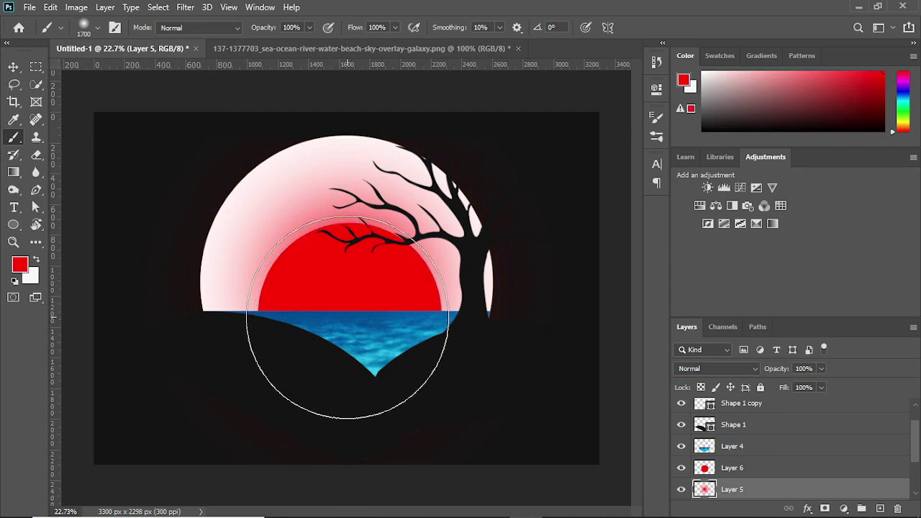
{"action": "left_click_drag", "start_coordinate": [347, 311], "coordinate": [247, 422]}
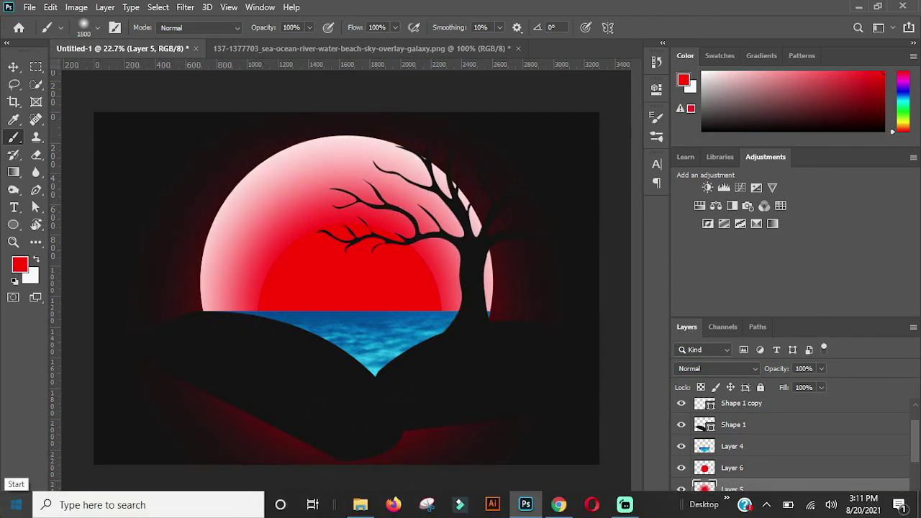
- Undo the last glow strokes and trim the red glow to the white circle, deleting the untrimmed glow layer
{"action": "key", "text": "ctrl+z"}
{"action": "key", "text": "ctrl+z"}
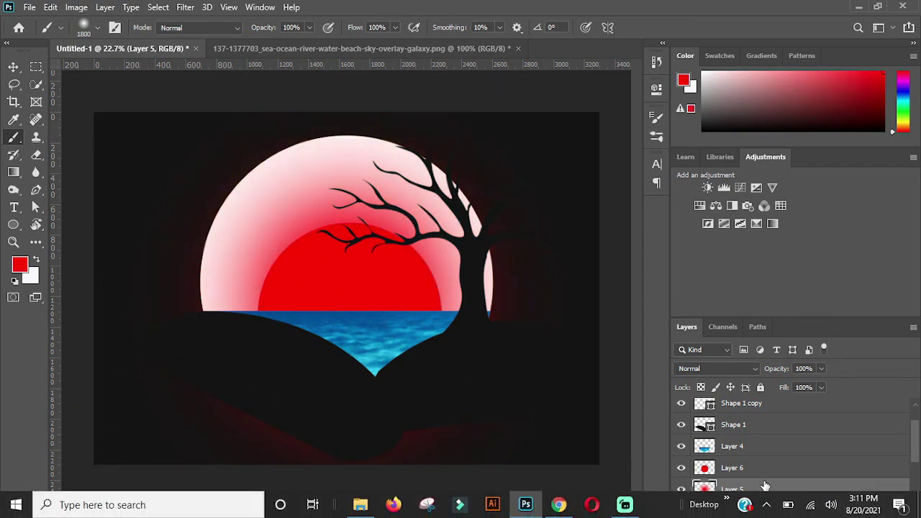
{"action": "scroll", "coordinate": [717, 448], "scroll_direction": "down", "scroll_amount": 1}
{"action": "left_click", "coordinate": [705, 490], "text": "ctrl"}
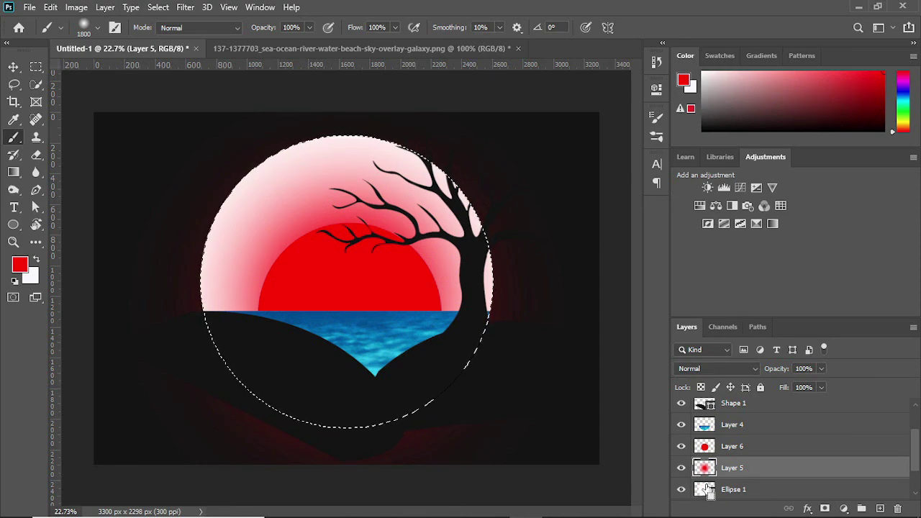
{"action": "key", "text": "ctrl+j"}
{"action": "scroll", "coordinate": [720, 486], "scroll_direction": "down", "scroll_amount": 2}
{"action": "left_click", "coordinate": [728, 446]}
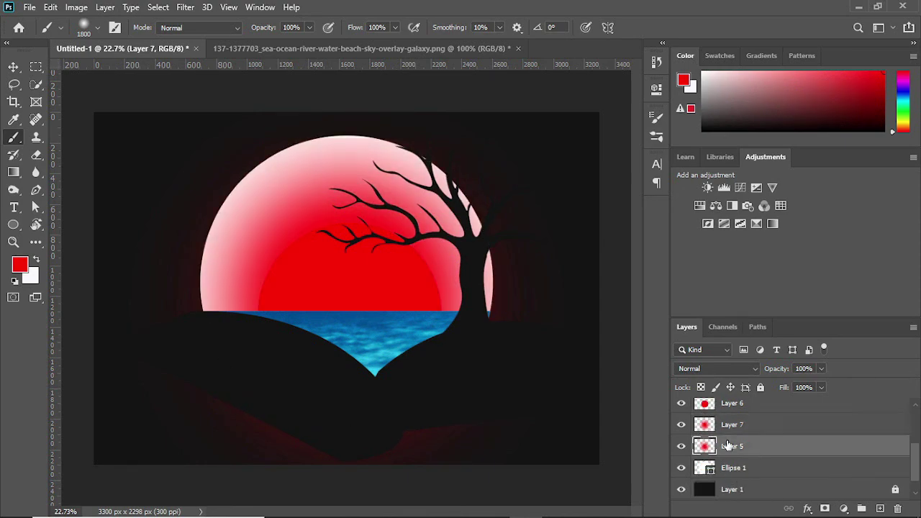
{"action": "key", "text": "Delete"}
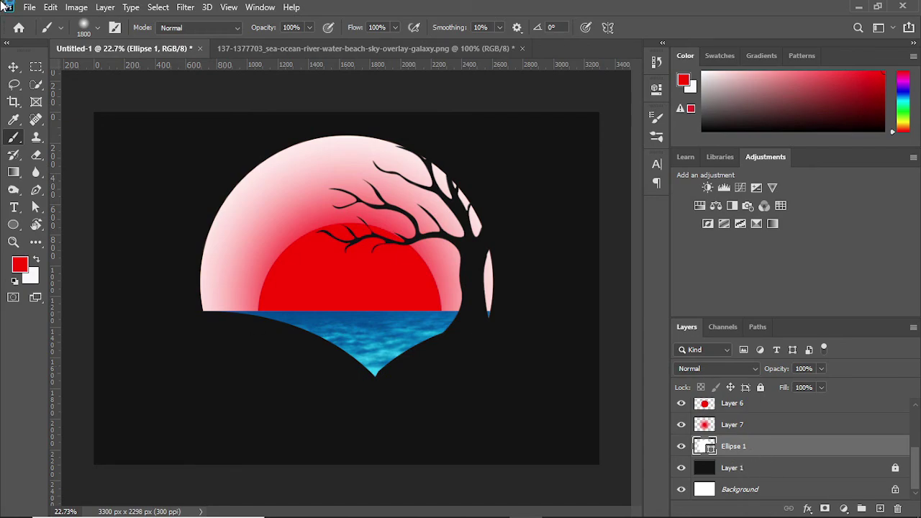
- Set the brush to the 592 px leafy tree tip
{"action": "left_click", "coordinate": [14, 66]}
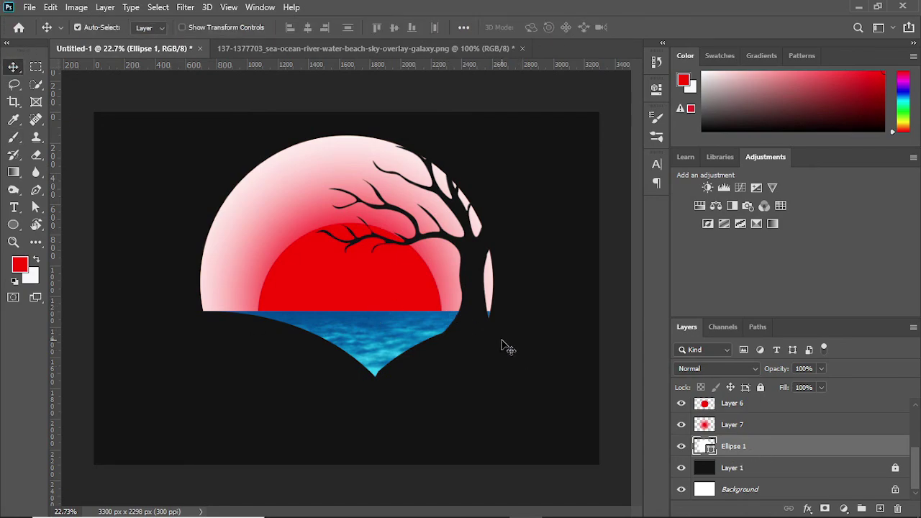
{"action": "left_click", "coordinate": [13, 138]}
{"action": "left_click", "coordinate": [115, 29]}
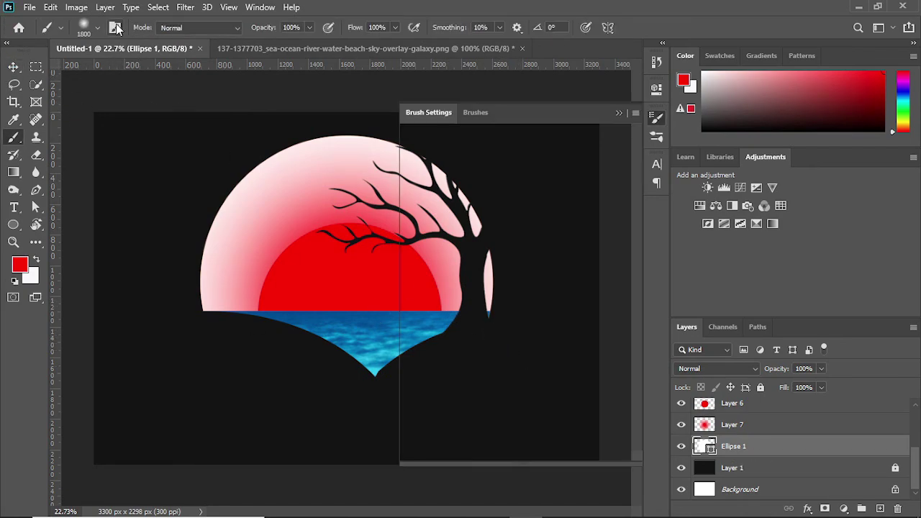
{"action": "scroll", "coordinate": [526, 180], "scroll_direction": "down", "scroll_amount": 5}
{"action": "left_click", "coordinate": [553, 159]}
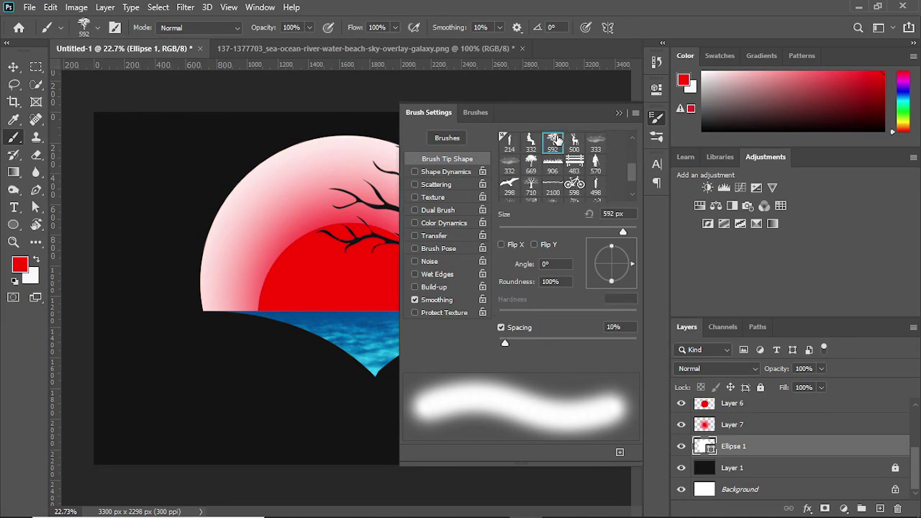
{"action": "left_click", "coordinate": [618, 113]}
- Add a new layer above the bare tree's layer and enlarge the tree brush to about 1100 px
{"action": "scroll", "coordinate": [767, 417], "scroll_direction": "up", "scroll_amount": 5}
{"action": "left_click", "coordinate": [764, 407]}
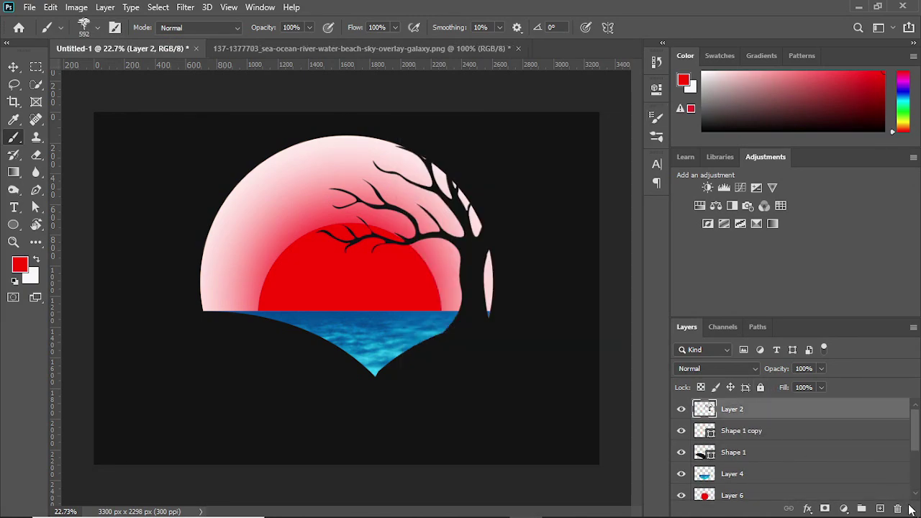
{"action": "left_click", "coordinate": [879, 508]}
{"action": "key", "text": "bracketright"}
{"action": "key", "text": "bracketright"}
{"action": "key", "text": "bracketright"}
{"action": "key", "text": "bracketright"}
{"action": "key", "text": "bracketright"}
{"action": "key", "text": "bracketright"}
{"action": "key", "text": "bracketright"}
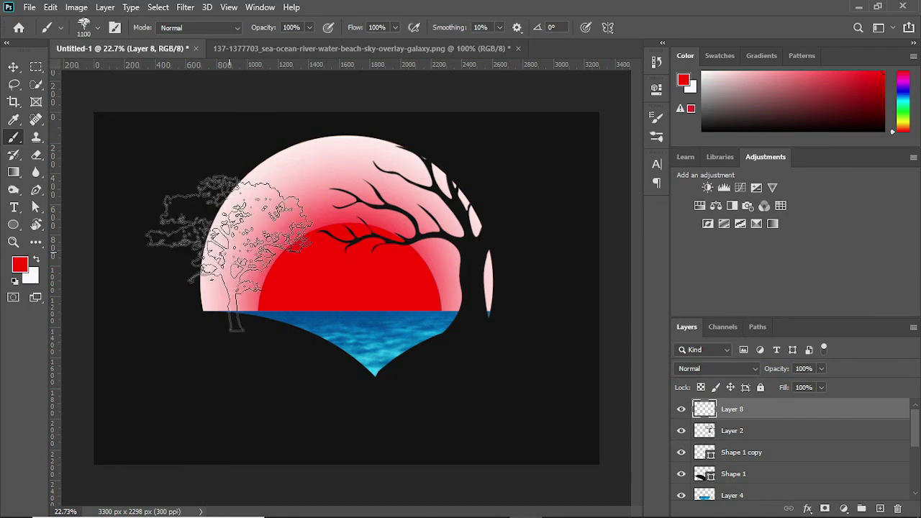
- Sample the near-black background color and stamp the leafy tree at 1400 px over the circle's left edge, its trunk on the hill
{"action": "key", "text": "i"}
{"action": "left_click", "coordinate": [96, 309]}
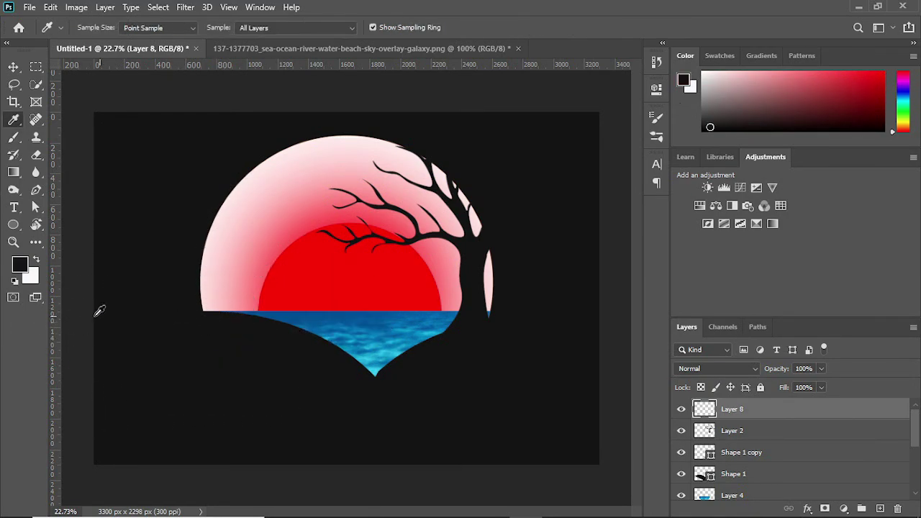
{"action": "left_click", "coordinate": [16, 139]}
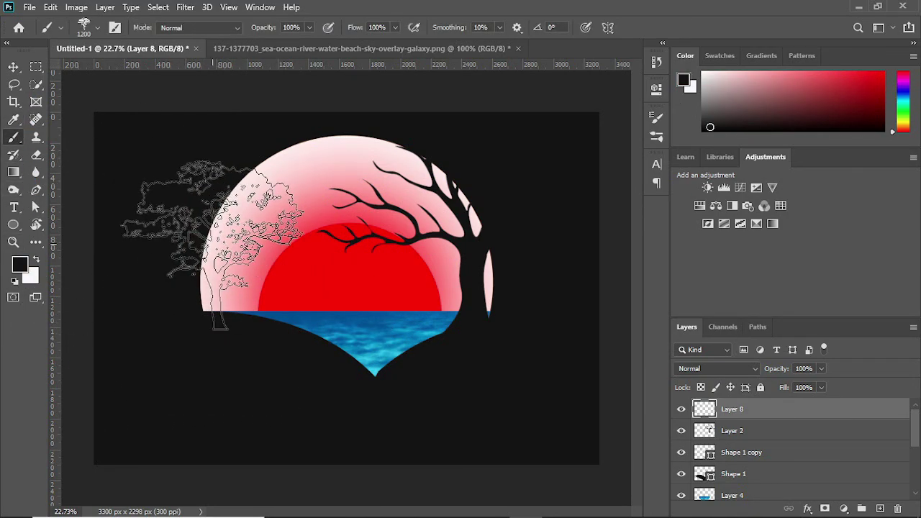
{"action": "key", "text": "bracketright"}
{"action": "left_click", "coordinate": [213, 245]}
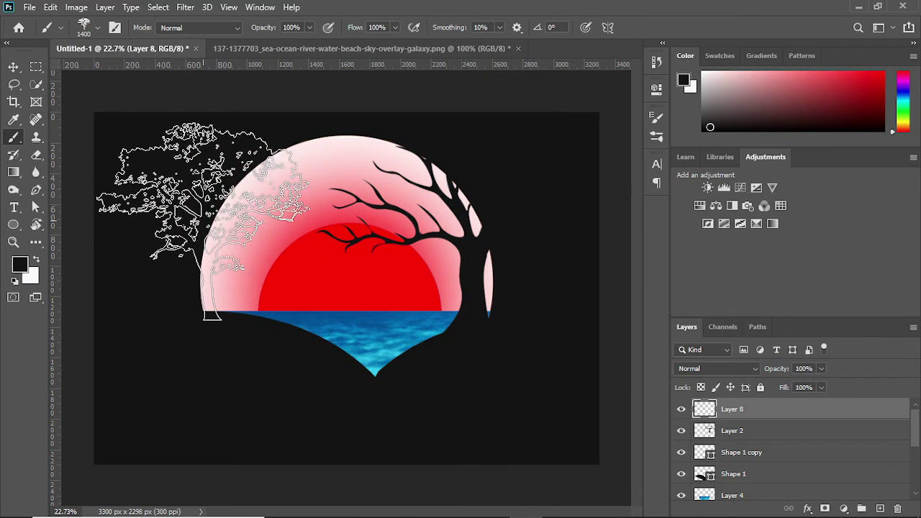
{"action": "key", "text": "ctrl+z"}
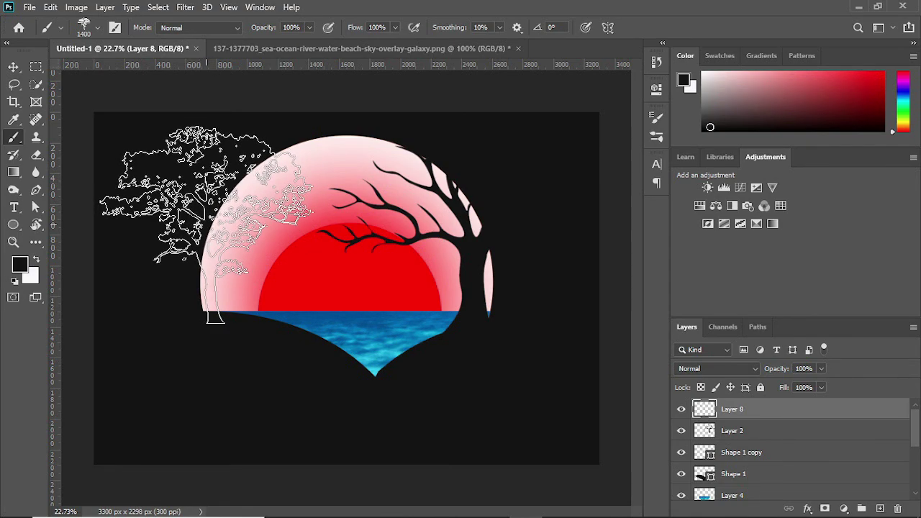
{"action": "left_click", "coordinate": [205, 224]}
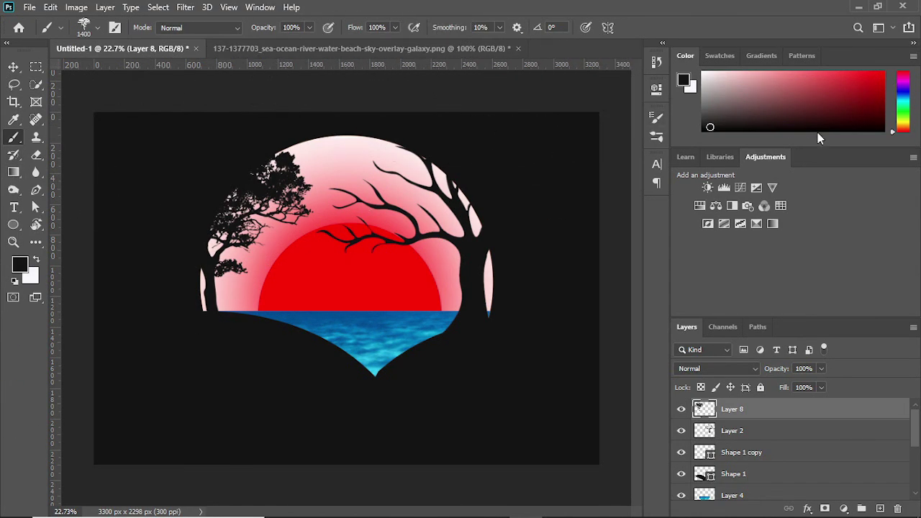
- Switch the brush to the flying bird tip and add a new layer above the leafy tree's layer
{"action": "left_click", "coordinate": [115, 27]}
{"action": "scroll", "coordinate": [616, 169], "scroll_direction": "down", "scroll_amount": 2}
{"action": "left_click", "coordinate": [509, 145]}
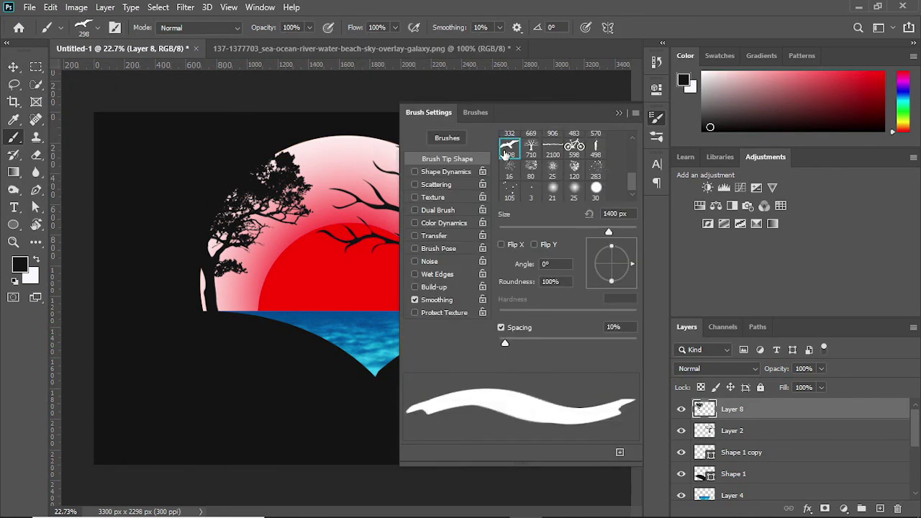
{"action": "left_click", "coordinate": [619, 112]}
{"action": "key", "text": "bracketright"}
{"action": "key", "text": "bracketright"}
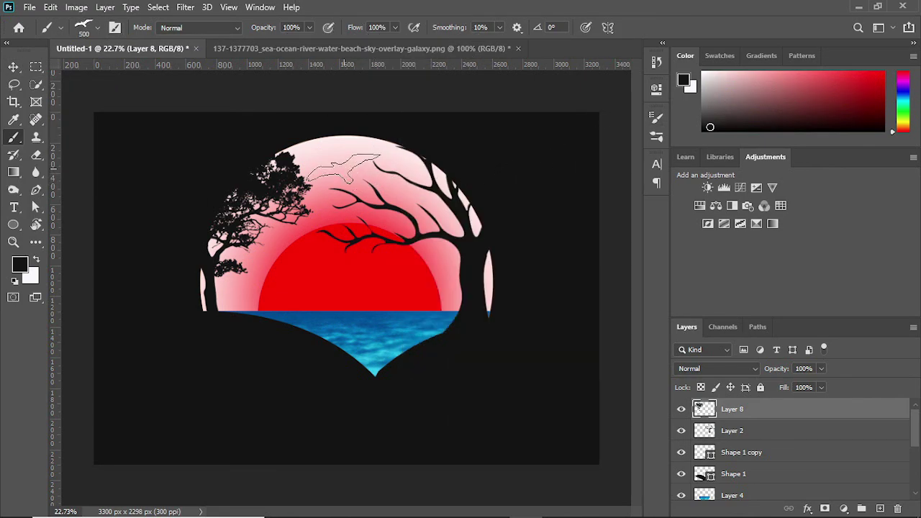
{"action": "left_click", "coordinate": [882, 508]}
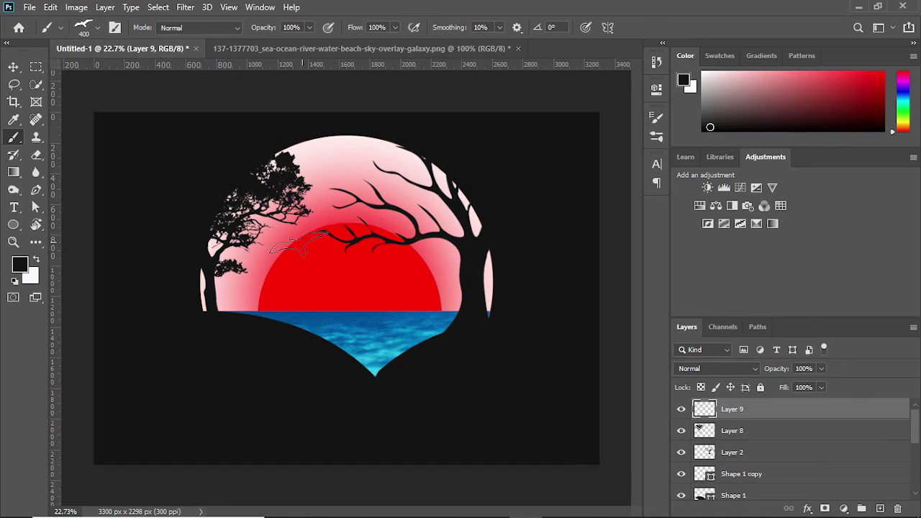
{"action": "left_click", "coordinate": [276, 252]}
{"action": "key", "text": "ctrl+z"}
{"action": "left_click", "coordinate": [315, 260]}
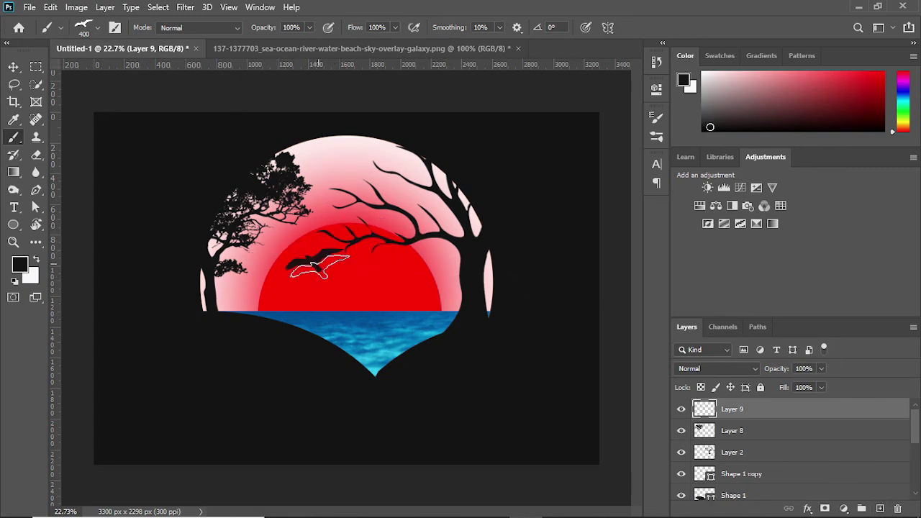
{"action": "key", "text": "ctrl+z"}
{"action": "key", "text": "bracketright"}
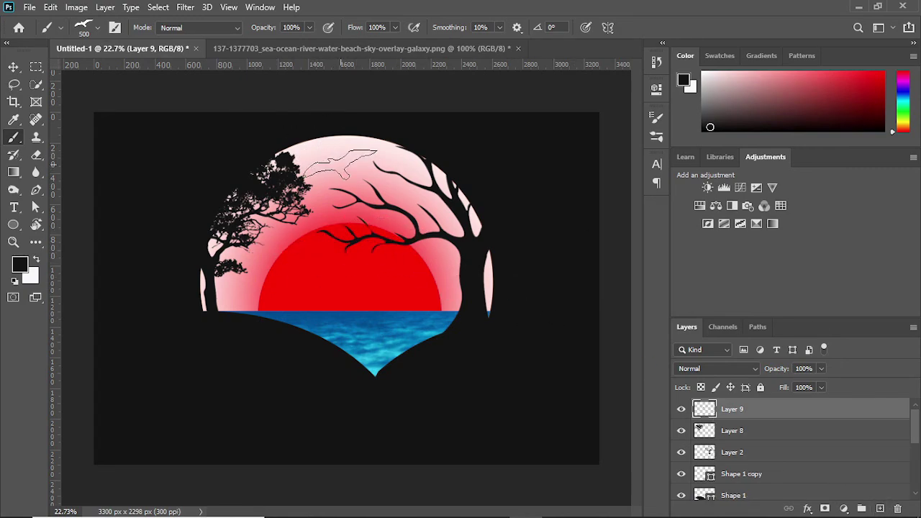
{"action": "left_click", "coordinate": [340, 164]}
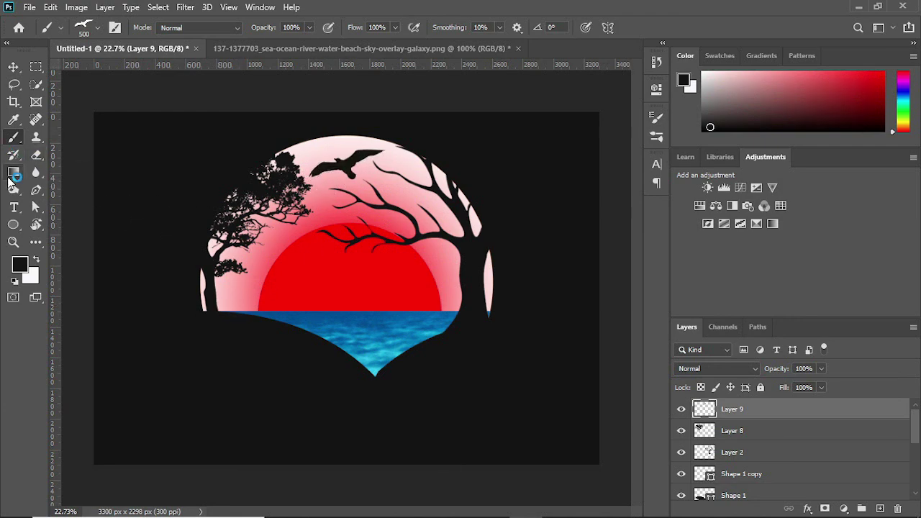
{"action": "key", "text": "ctrl+z"}
- Stamp a 400 px flying bird near the top of the circle, between the two trees
{"action": "key", "text": "bracketleft"}
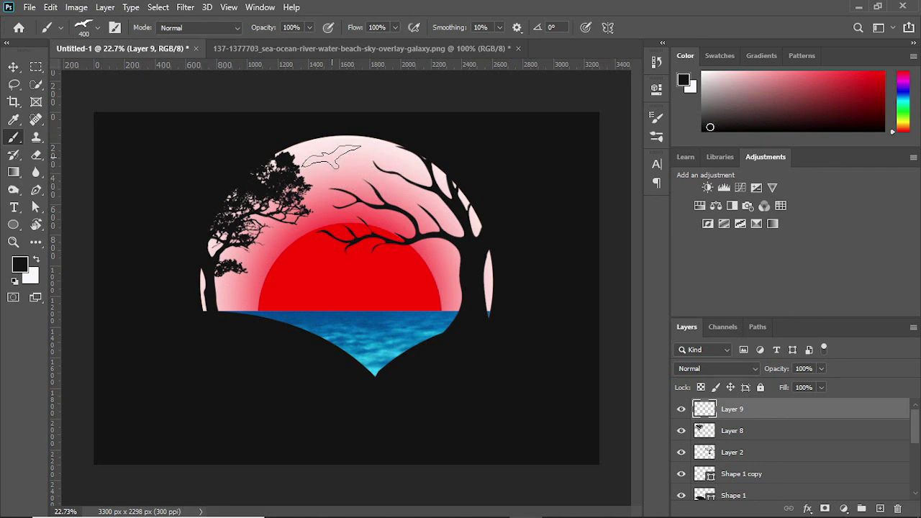
{"action": "left_click", "coordinate": [341, 167]}
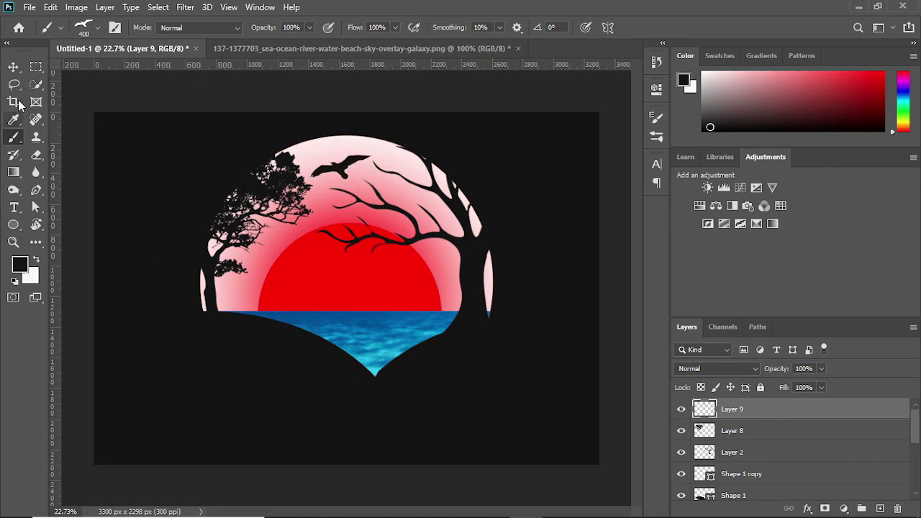
- Move the sea water layer up slightly to raise the horizon line
{"action": "left_click", "coordinate": [12, 66]}
{"action": "left_click_drag", "start_coordinate": [382, 344], "coordinate": [381, 347]}
{"action": "key", "text": "shift+Up"}
{"action": "key", "text": "shift+Up"}
{"action": "key", "text": "shift+Up"}
{"action": "key", "text": "shift+Up"}
{"action": "key", "text": "shift+Up"}
{"action": "key", "text": "shift+Up"}
{"action": "key", "text": "shift+Up"}
{"action": "key", "text": "shift+Up"}
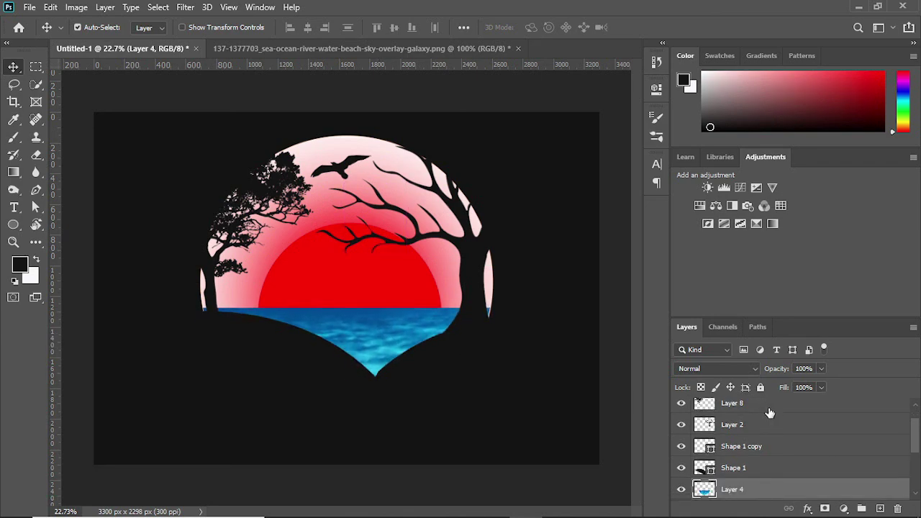
- Scale the sea water to 102.24% and reposition it centered under the sun, spanning the circle's width
{"action": "key", "text": "ctrl+t"}
{"action": "mouse_move", "coordinate": [201, 308]}
{"action": "left_mouse_down"}
{"action": "mouse_move", "coordinate": [205, 301]}
{"action": "mouse_move", "coordinate": [197, 304]}
{"action": "left_mouse_up"}
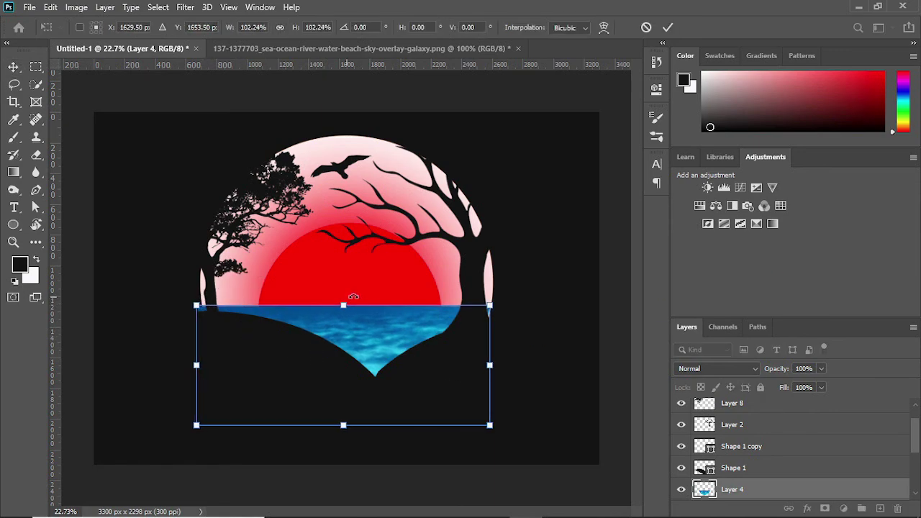
{"action": "left_click_drag", "start_coordinate": [374, 329], "coordinate": [375, 324]}
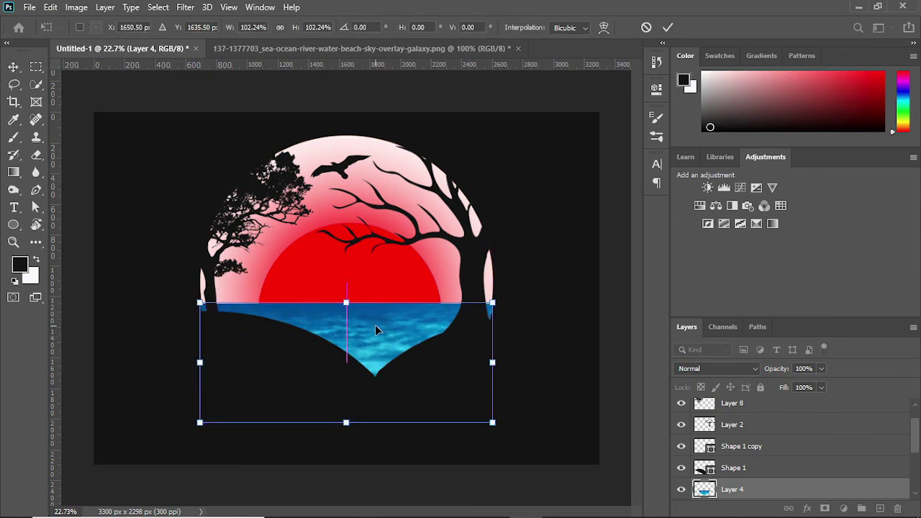
{"action": "left_click", "coordinate": [668, 28]}
- Trim the sea water to the circle by copying the part inside it to a new layer and deleting the original water layer
{"action": "key", "text": "alt+comma"}
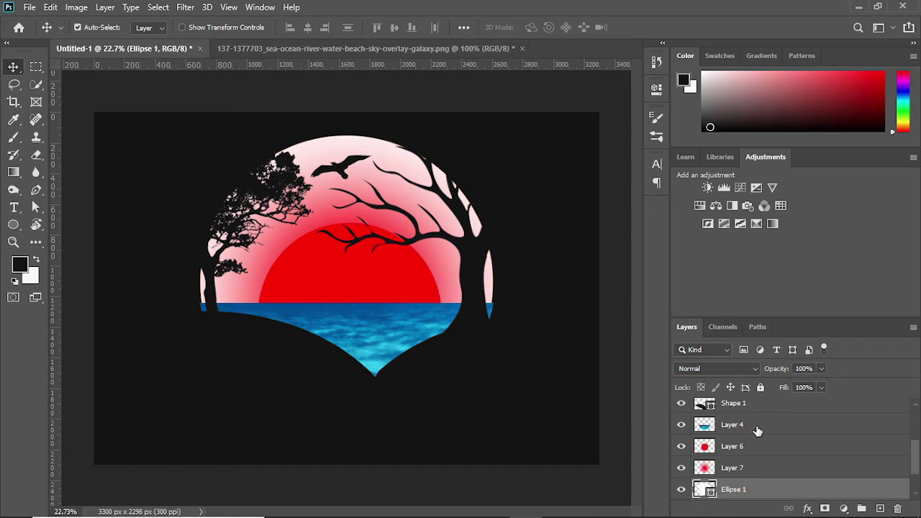
{"action": "left_click", "coordinate": [705, 490], "text": "ctrl"}
{"action": "left_click", "coordinate": [732, 427]}
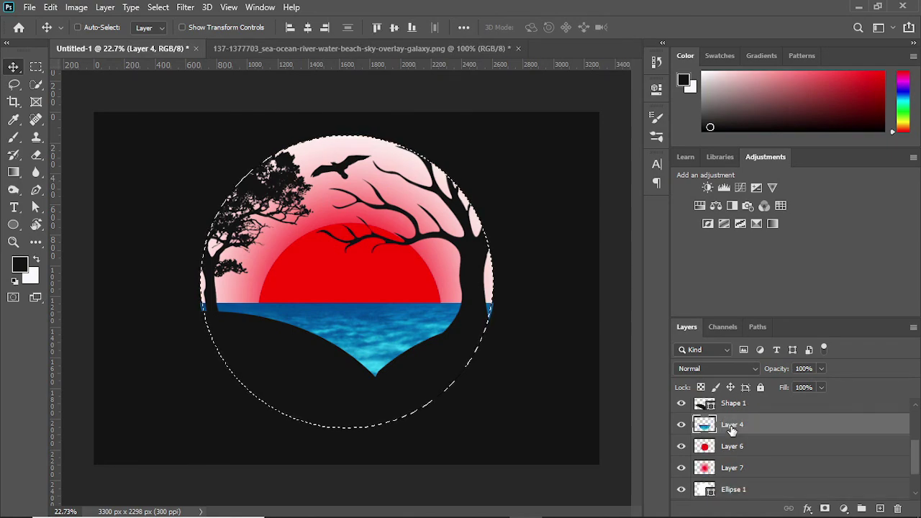
{"action": "key", "text": "ctrl+j"}
{"action": "left_click", "coordinate": [735, 447]}
{"action": "key", "text": "Delete"}
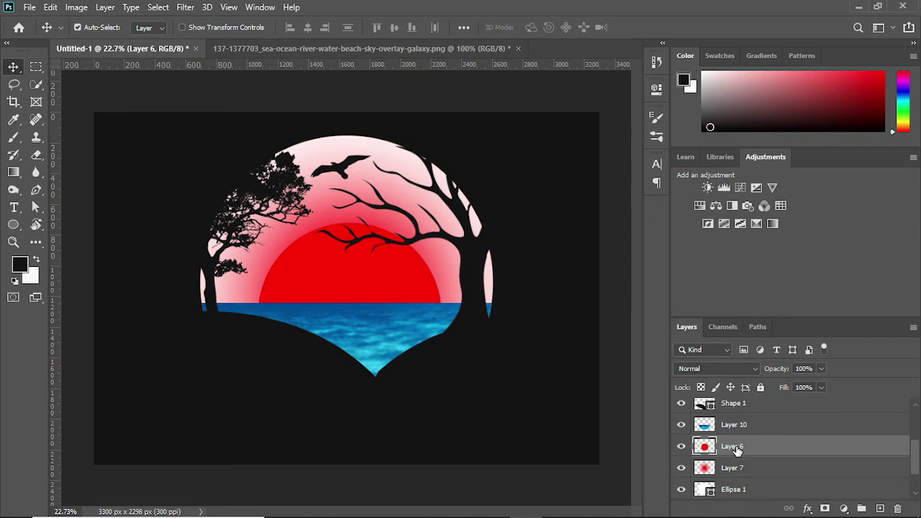
- Close the separate sea water texture document
{"action": "left_click", "coordinate": [232, 48]}
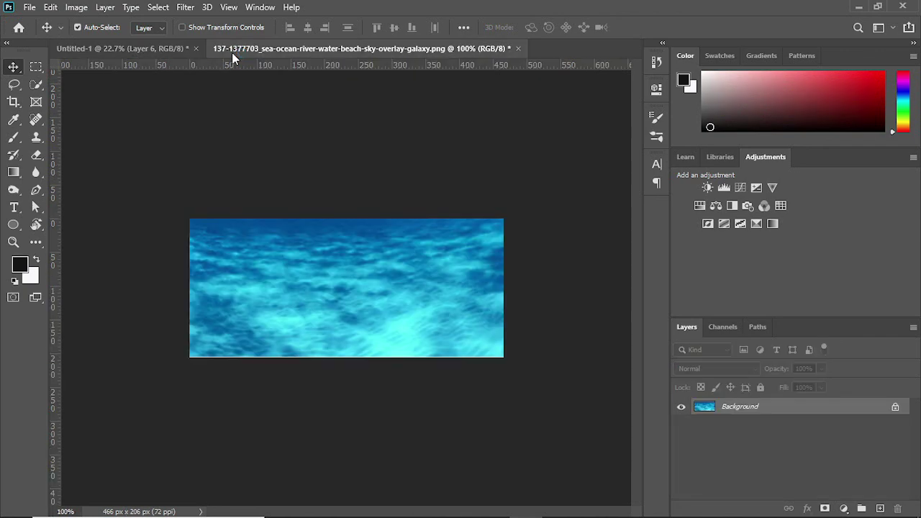
{"action": "left_click", "coordinate": [517, 49]}
{"action": "left_click", "coordinate": [469, 208]}
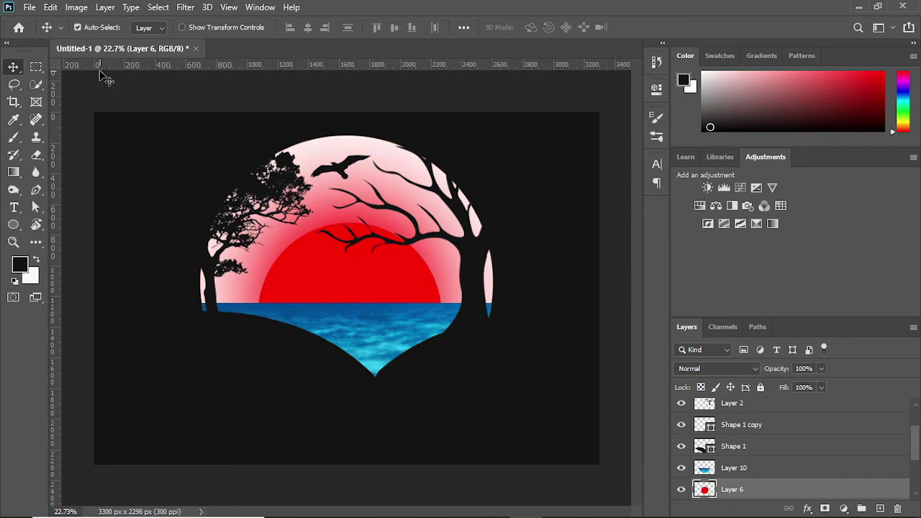
- Open the imgbin fisherman boat image and duplicate its background layer, hiding the original
{"action": "left_click", "coordinate": [29, 7]}
{"action": "left_click", "coordinate": [43, 35]}
{"action": "double_click", "coordinate": [424, 137]}
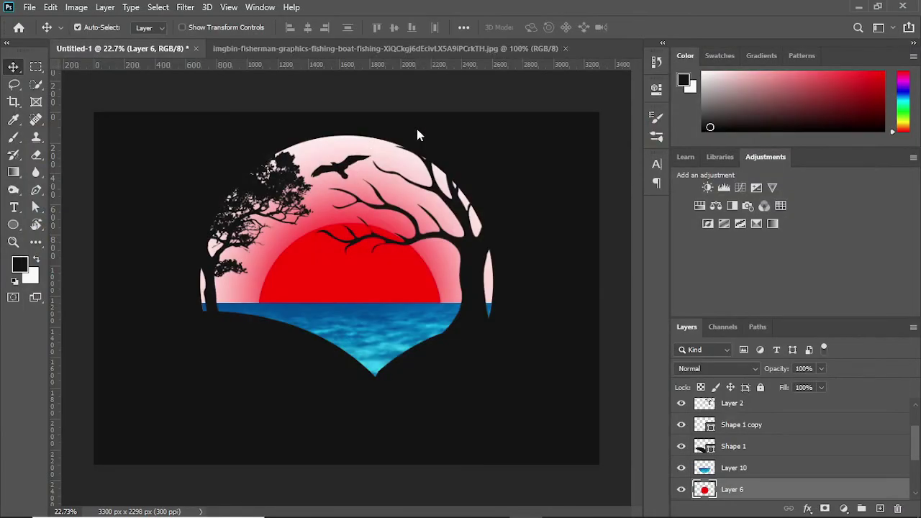
{"action": "key", "text": "ctrl+j"}
{"action": "left_click", "coordinate": [680, 429]}
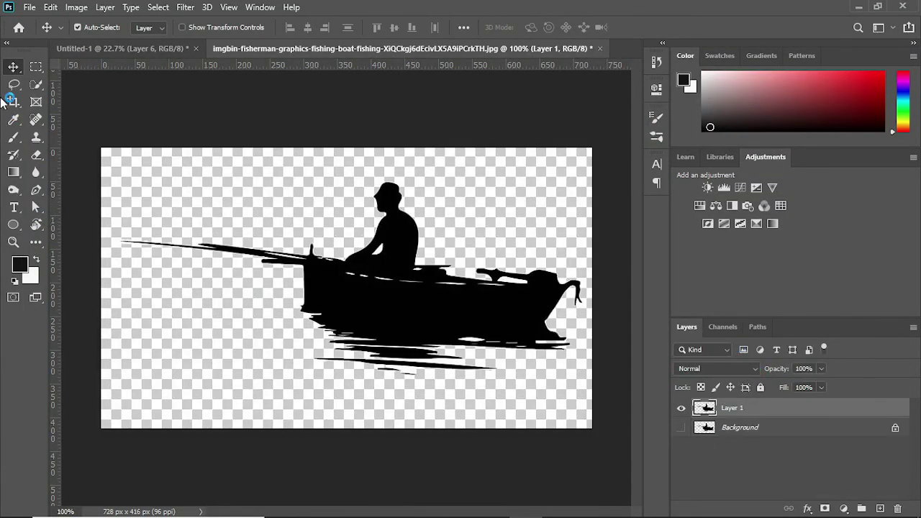
- Select the black fisherman and boat silhouette with the Magic Wand
{"action": "right_click", "coordinate": [36, 84]}
{"action": "left_click", "coordinate": [86, 108]}
{"action": "left_click", "coordinate": [455, 303]}
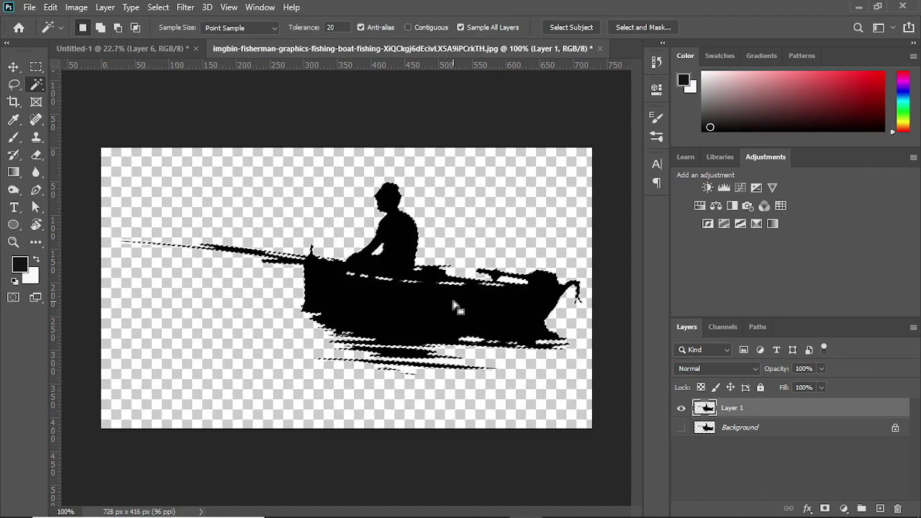
- Define a brush preset from the selected fisherman boat silhouette, keeping the name Sampled Brush 15
{"action": "left_click", "coordinate": [51, 8]}
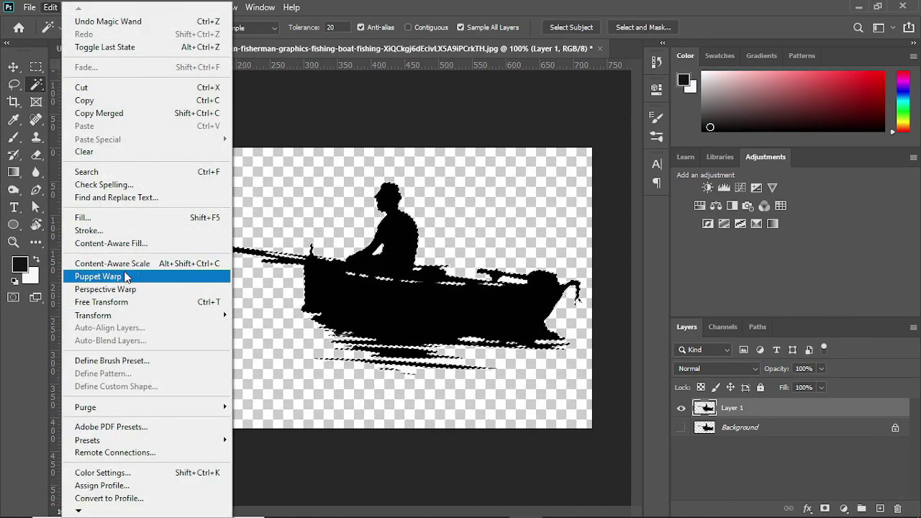
{"action": "mouse_move", "coordinate": [80, 512]}
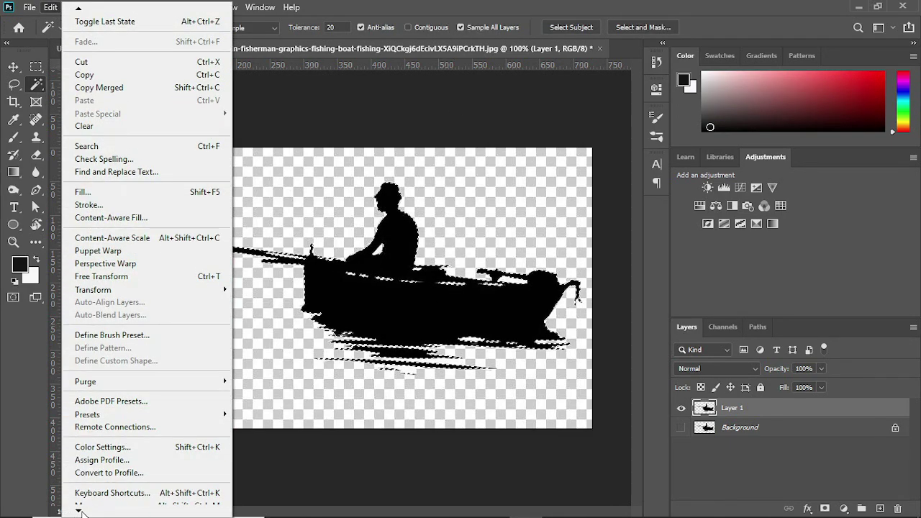
{"action": "left_click", "coordinate": [112, 301]}
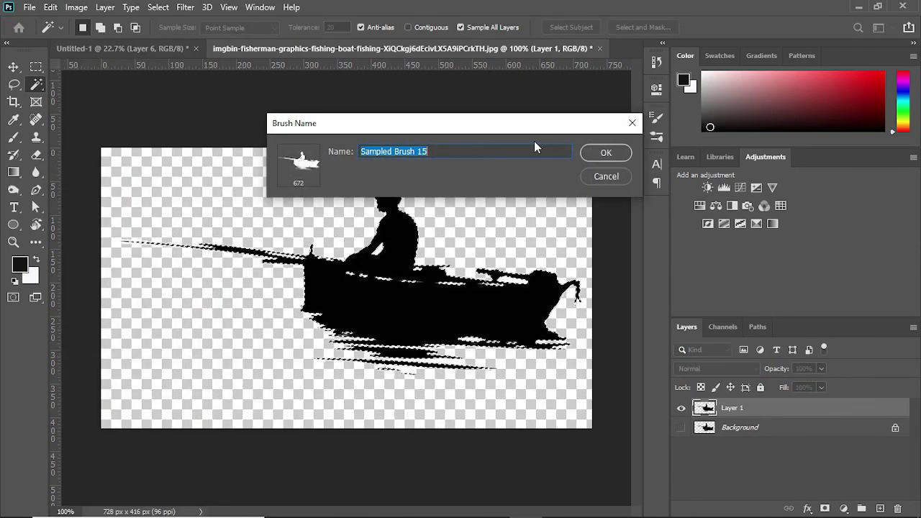
{"action": "left_click", "coordinate": [604, 152]}
- In the Untitled-1 document, add a new layer above all others and stamp the fisherman boat with an enlarged brush at the sun's waterline
{"action": "key", "text": "b"}
{"action": "left_click", "coordinate": [123, 48]}
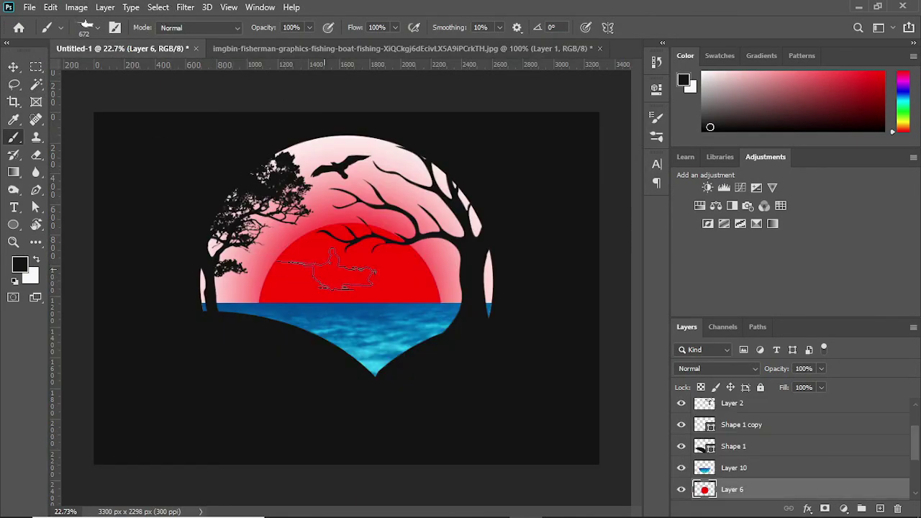
{"action": "scroll", "coordinate": [835, 470], "scroll_direction": "up", "scroll_amount": 2}
{"action": "left_click", "coordinate": [776, 406]}
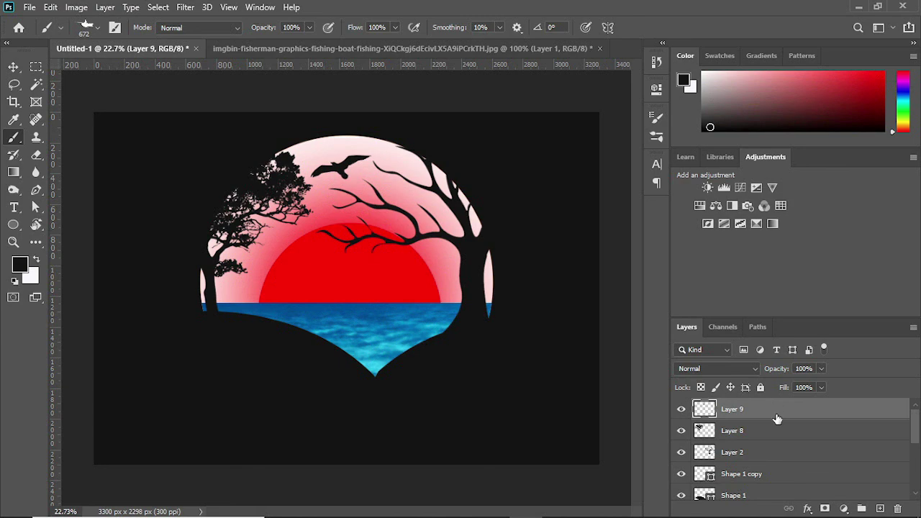
{"action": "left_click", "coordinate": [880, 508]}
{"action": "key", "text": "bracketright"}
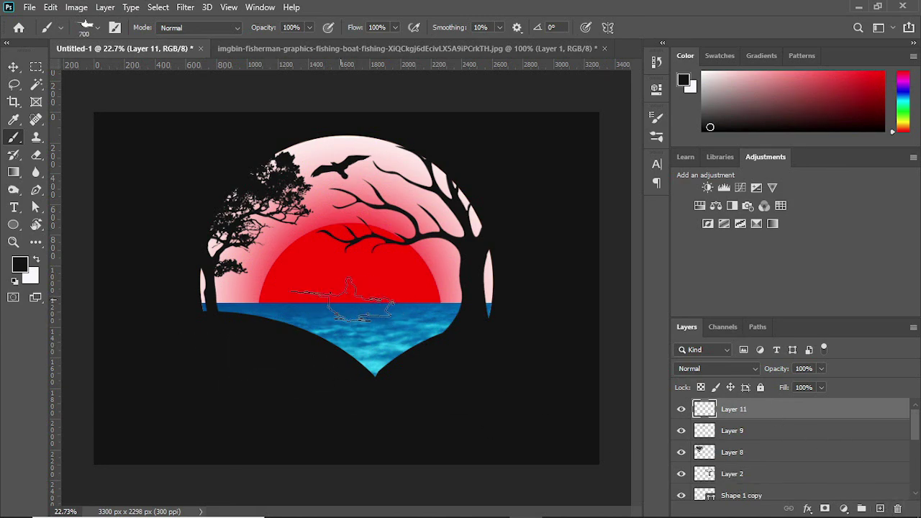
{"action": "key", "text": "bracketright"}
{"action": "key", "text": "bracketright"}
{"action": "left_click", "coordinate": [341, 299]}
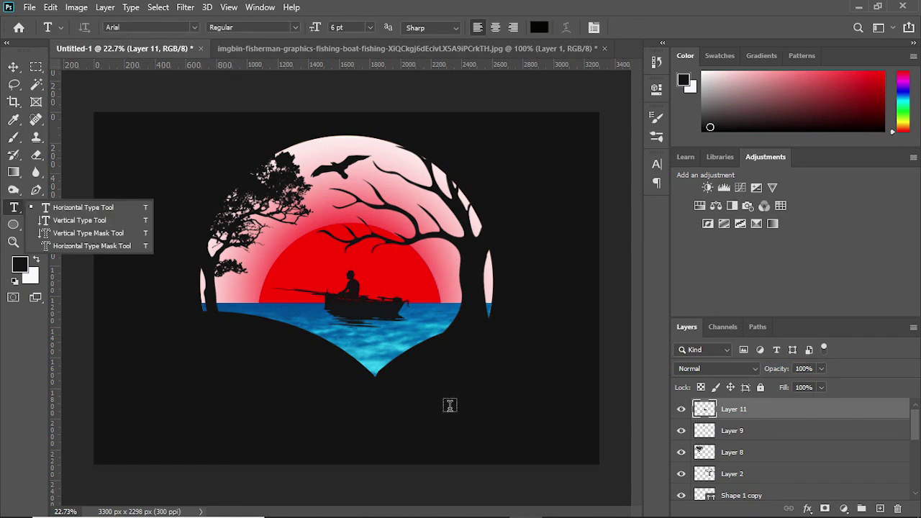
- Add a 60 pt text line below the circle reading "Design by" followed by the designer's name
{"action": "left_click", "coordinate": [449, 407]}
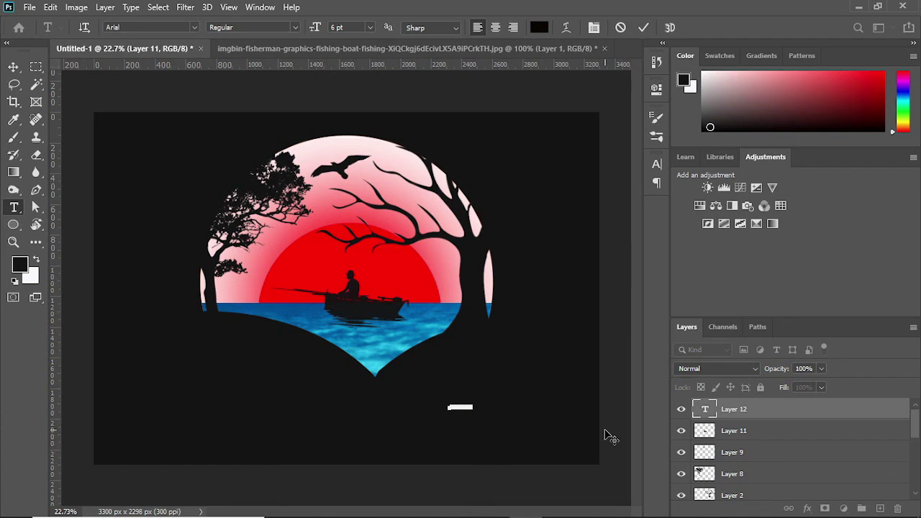
{"action": "key", "text": "BackSpace"}
{"action": "left_click", "coordinate": [370, 27]}
{"action": "left_click", "coordinate": [351, 188]}
{"action": "type", "text": "Design B"}
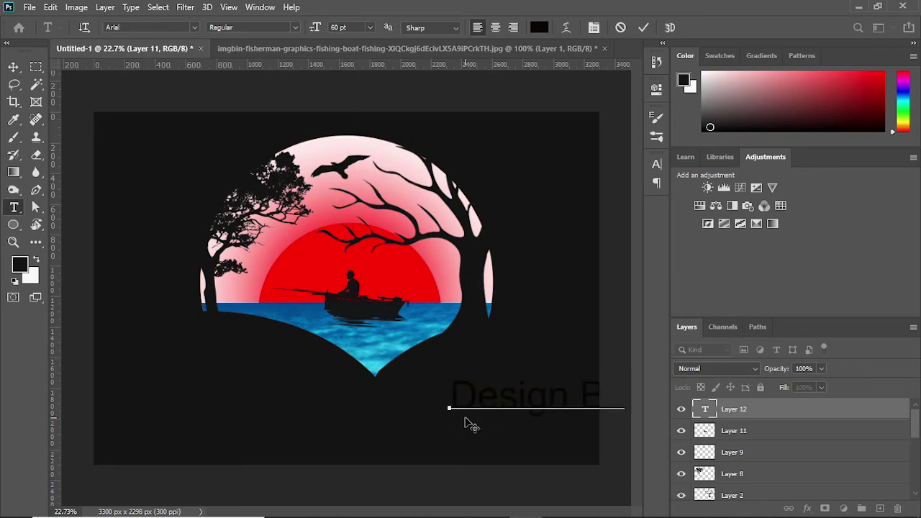
{"action": "key", "text": "BackSpace"}
{"action": "type", "text": "by Mod"}
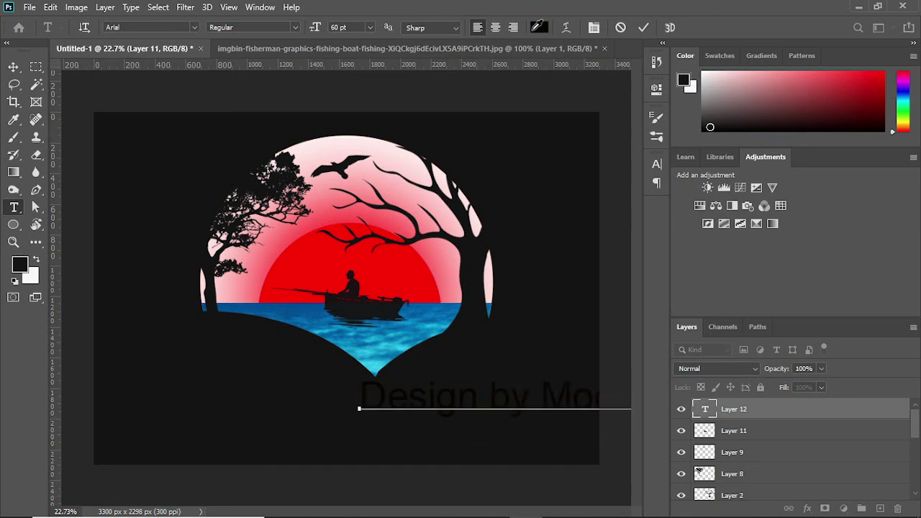
- Set the credit text's colour to white (ffffff)
{"action": "left_click", "coordinate": [538, 27]}
{"action": "type", "text": "ffffff"}
{"action": "left_click", "coordinate": [823, 206]}
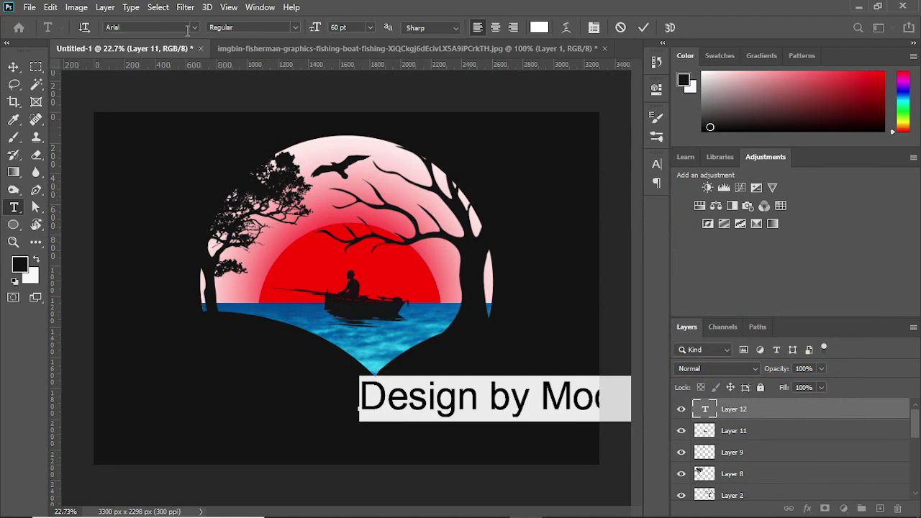
- Reduce the credit text to 18 pt and move it toward the canvas's lower-right corner
{"action": "left_click", "coordinate": [370, 28]}
{"action": "left_click", "coordinate": [350, 127]}
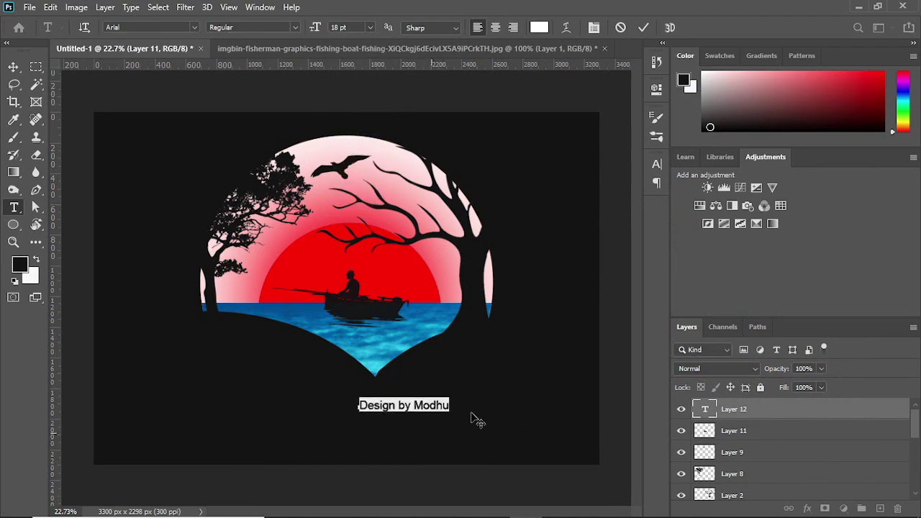
{"action": "left_click_drag", "start_coordinate": [473, 419], "coordinate": [545, 418]}
- Set the credit text in Cooper Black at 24 pt
{"action": "left_click", "coordinate": [196, 28]}
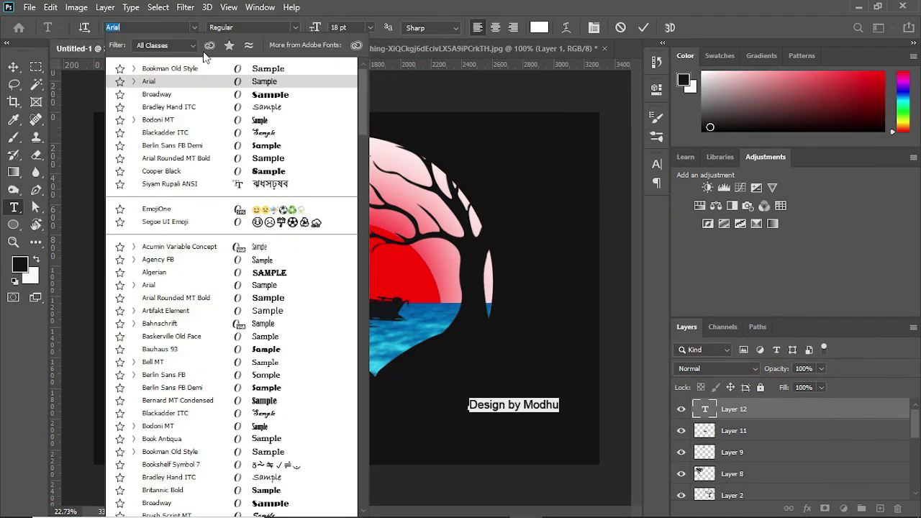
{"action": "left_click", "coordinate": [160, 170]}
{"action": "left_click", "coordinate": [369, 27]}
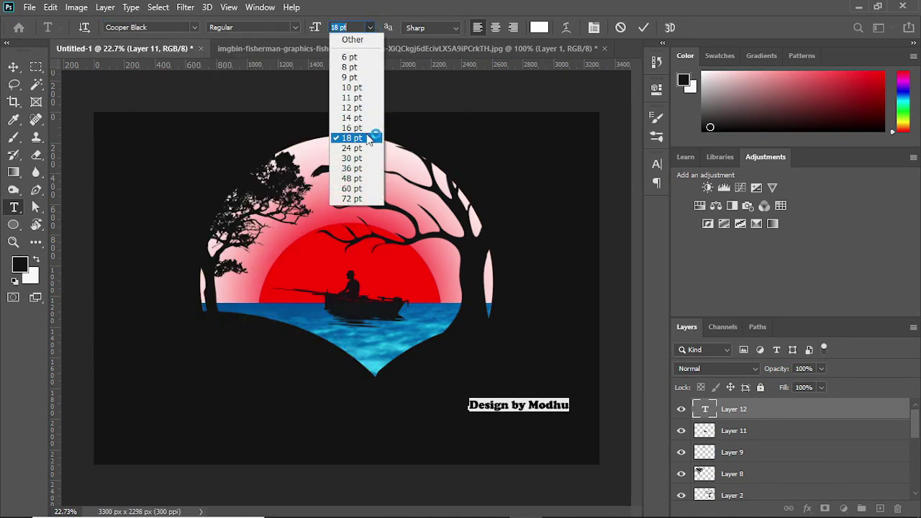
{"action": "left_click", "coordinate": [364, 148]}
- Commit the credit text and position it fully inside the canvas's lower-right area, below the circle
{"action": "left_click_drag", "start_coordinate": [569, 457], "coordinate": [536, 450]}
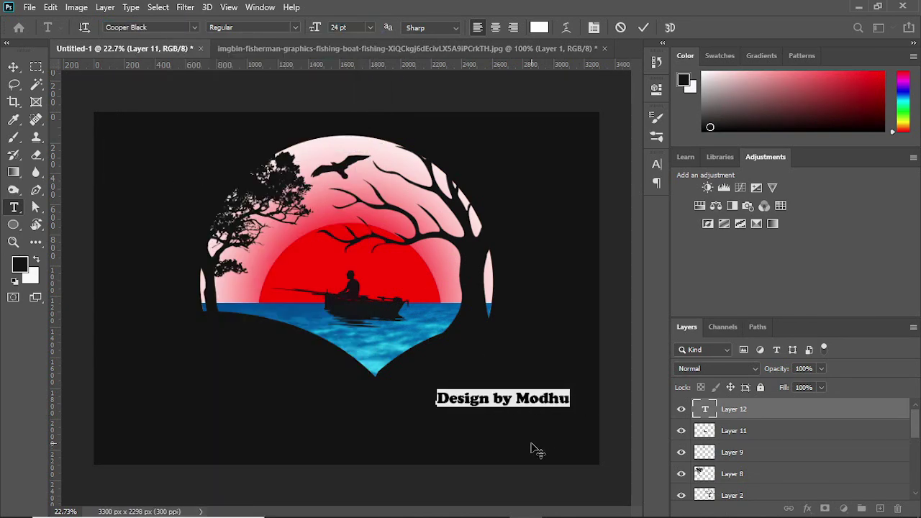
{"action": "left_click", "coordinate": [644, 28]}
{"action": "left_click", "coordinate": [13, 66]}
{"action": "left_click_drag", "start_coordinate": [522, 407], "coordinate": [547, 415]}
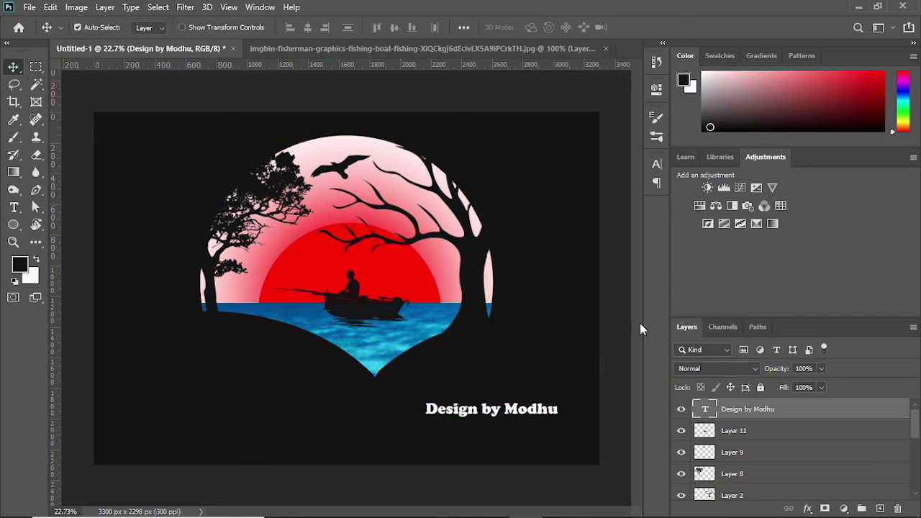